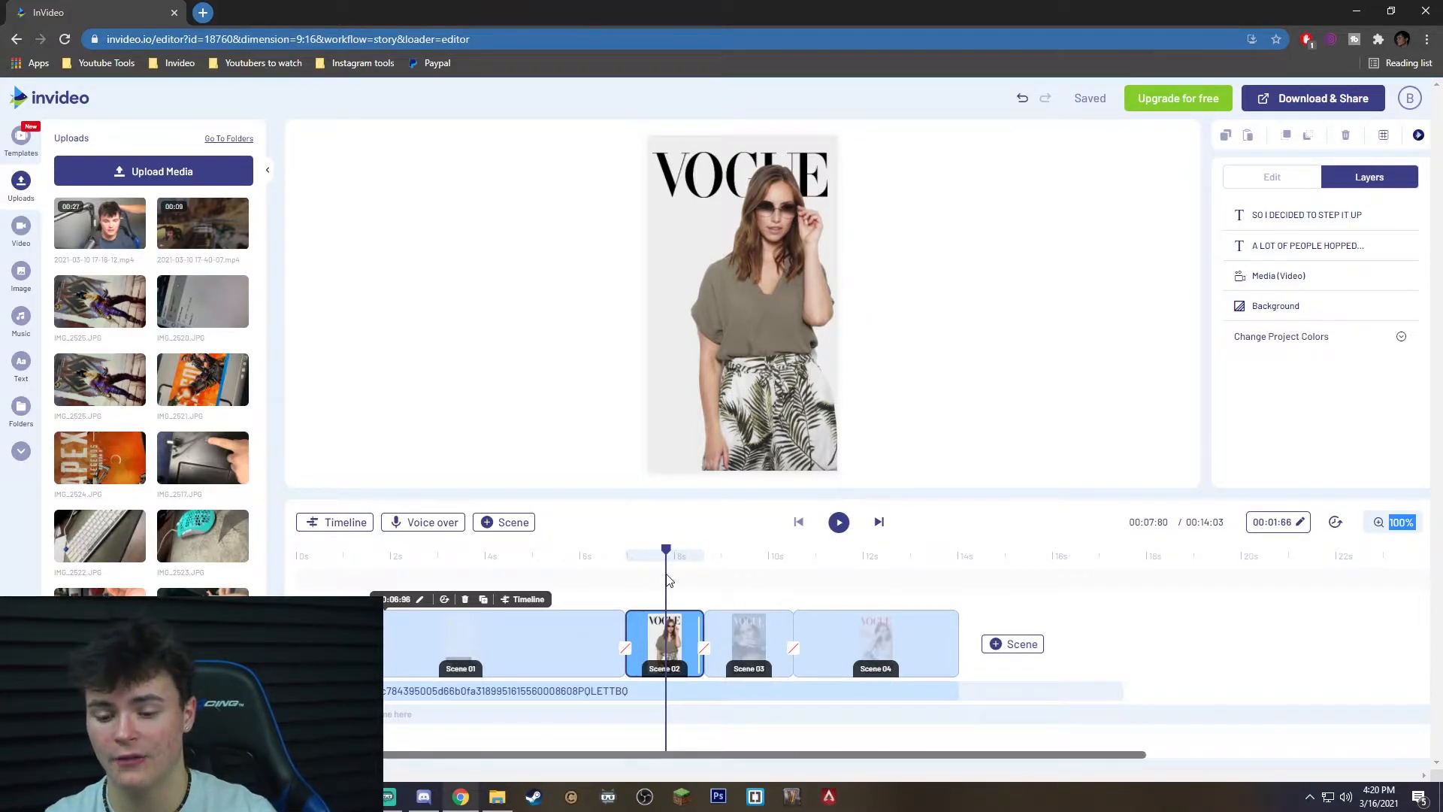
- Replace Scene 01's background video with the full, untrimmed uploaded clip IMG_2502.MOV and play it back
click(663, 546)
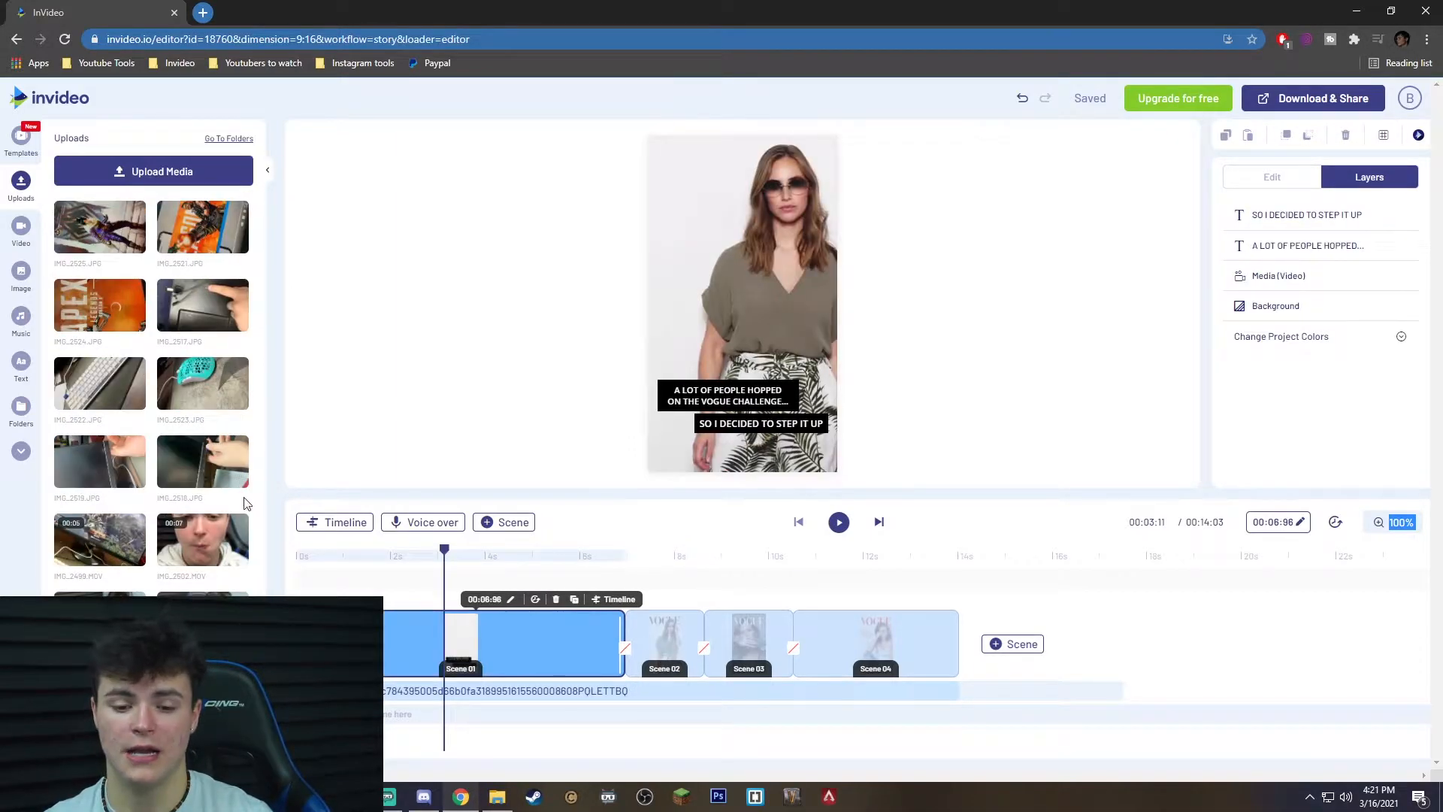
mouse_move(203, 549)
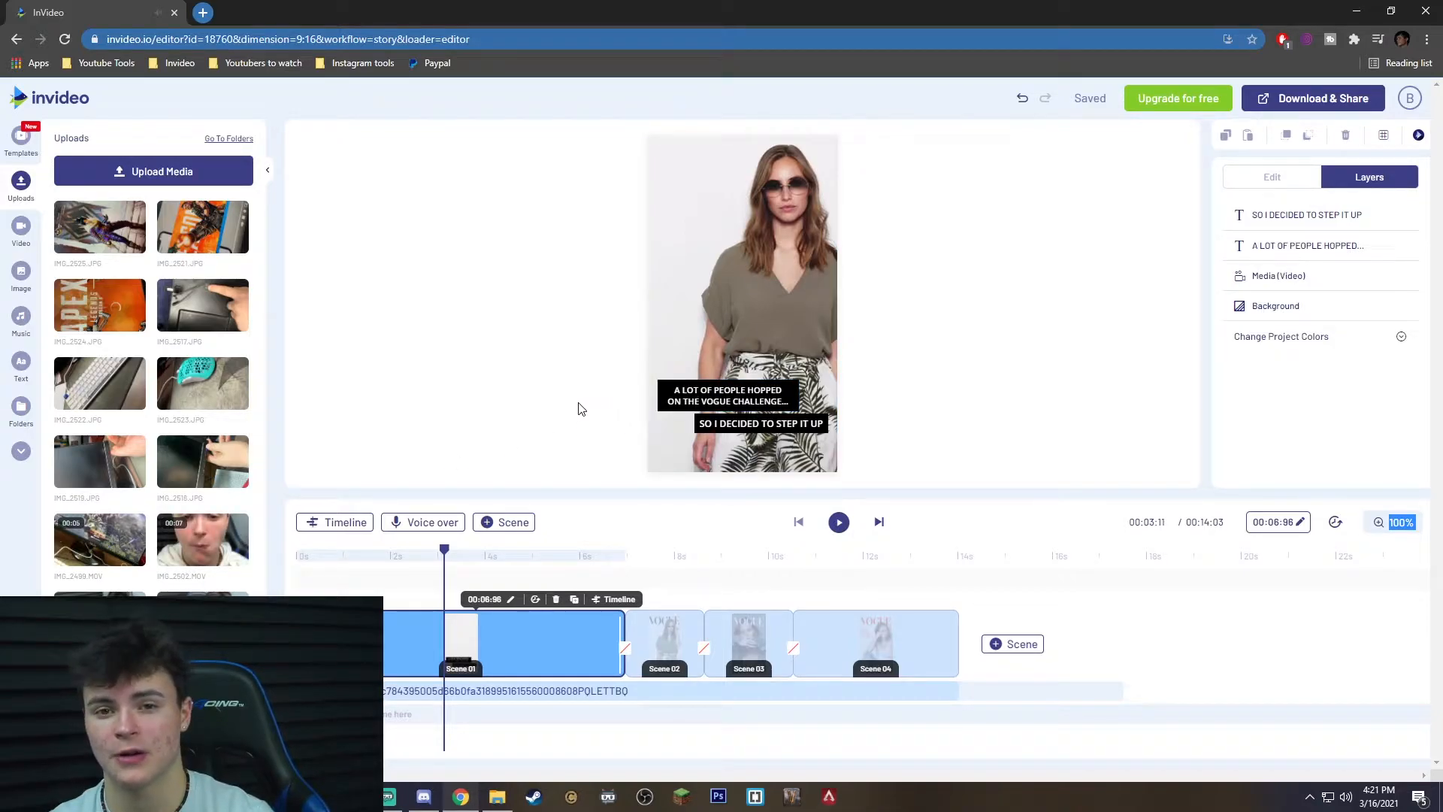
drag(203, 539, 712, 351)
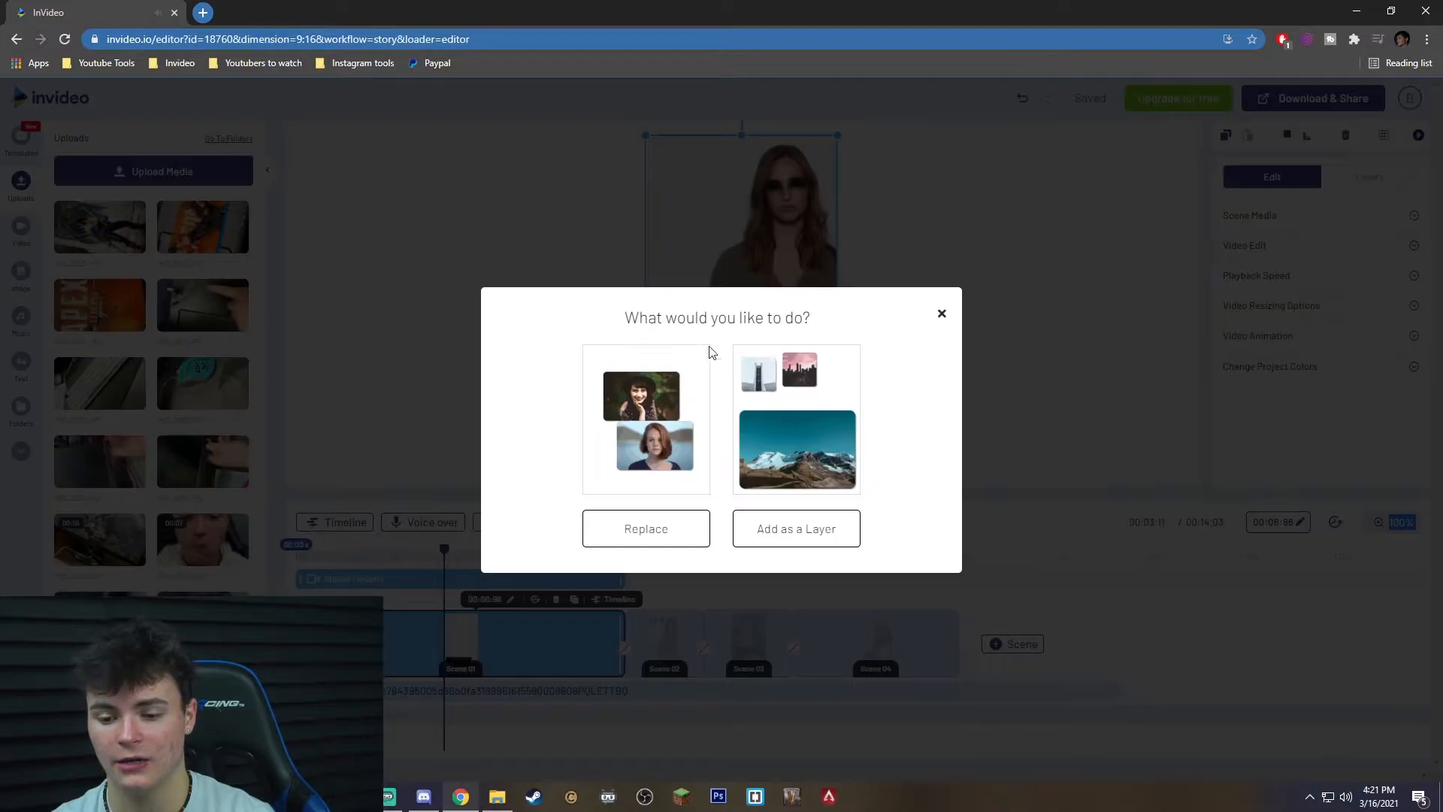
click(659, 530)
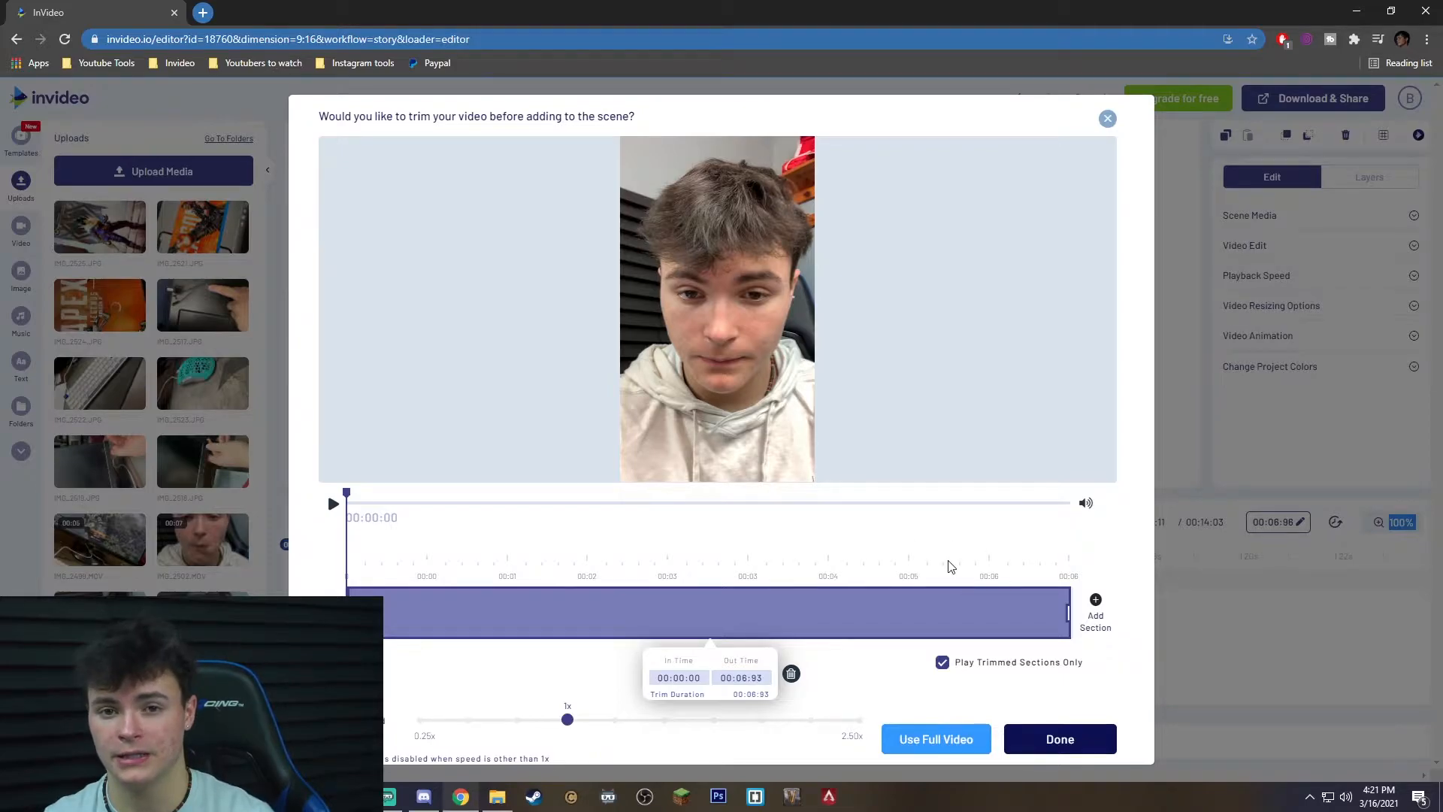
click(947, 740)
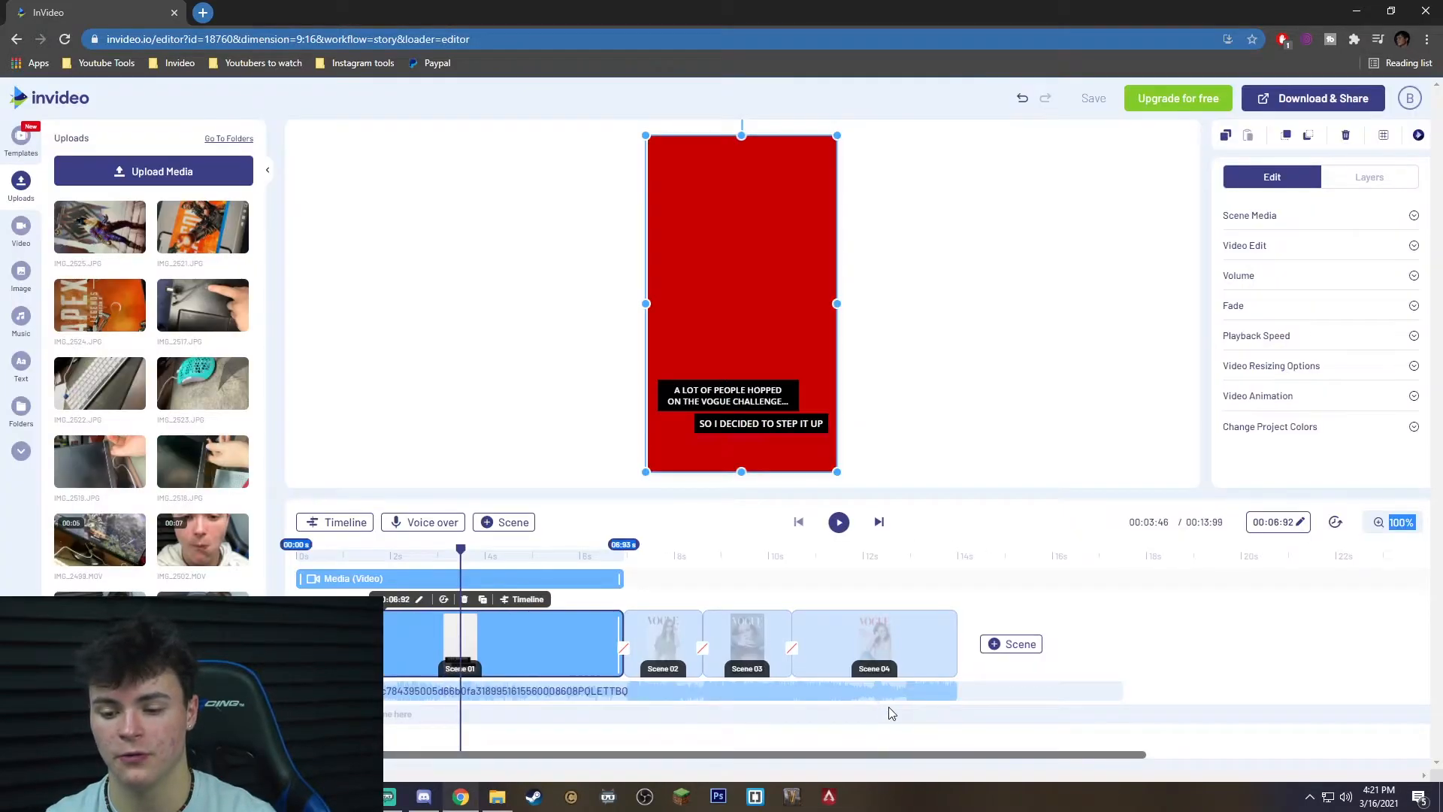
click(838, 522)
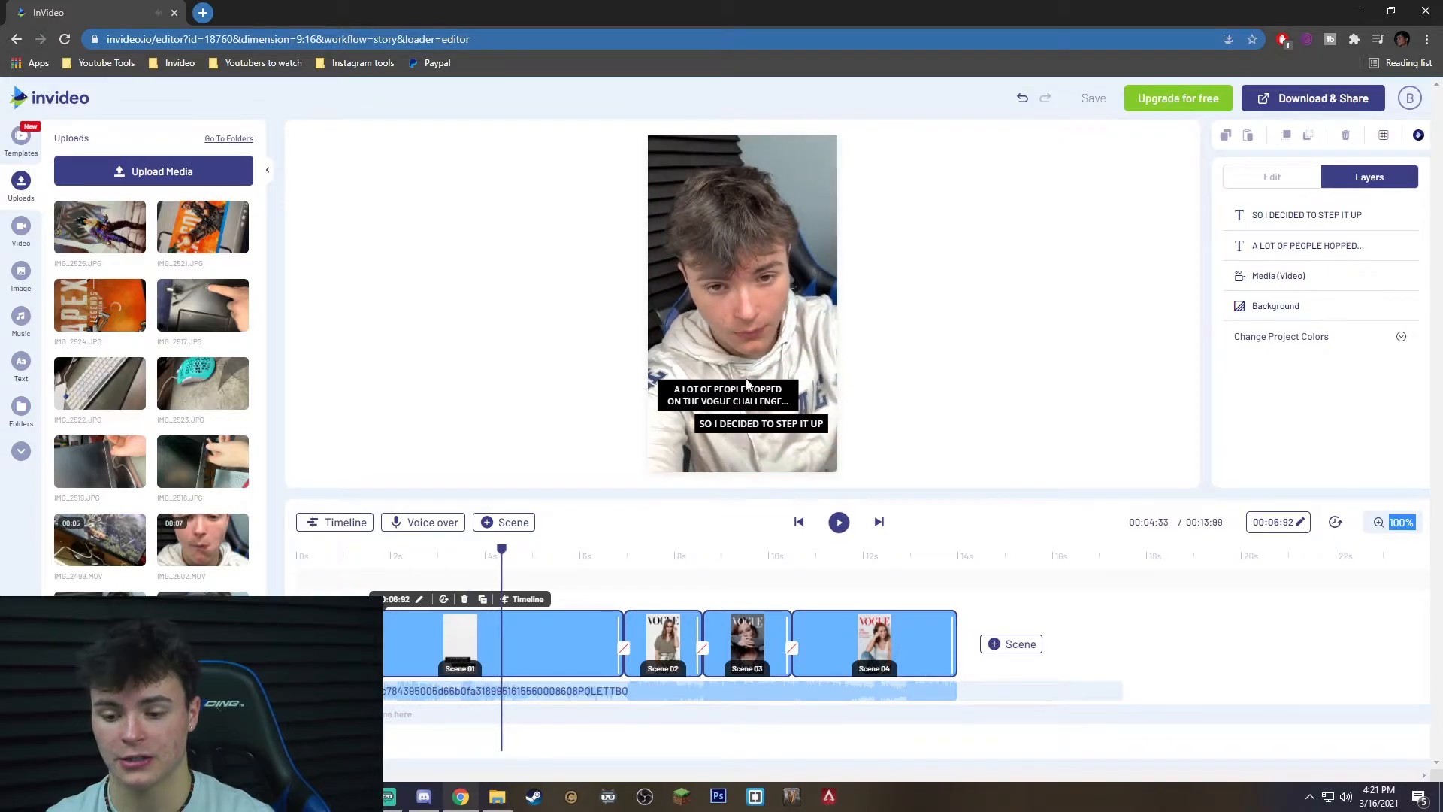
- Move the "A LOT OF PEOPLE HOPPED ON THE VOGUE CHALLENGE..." caption slightly up and toward the centre of the Scene 01 frame
drag(666, 392, 720, 376)
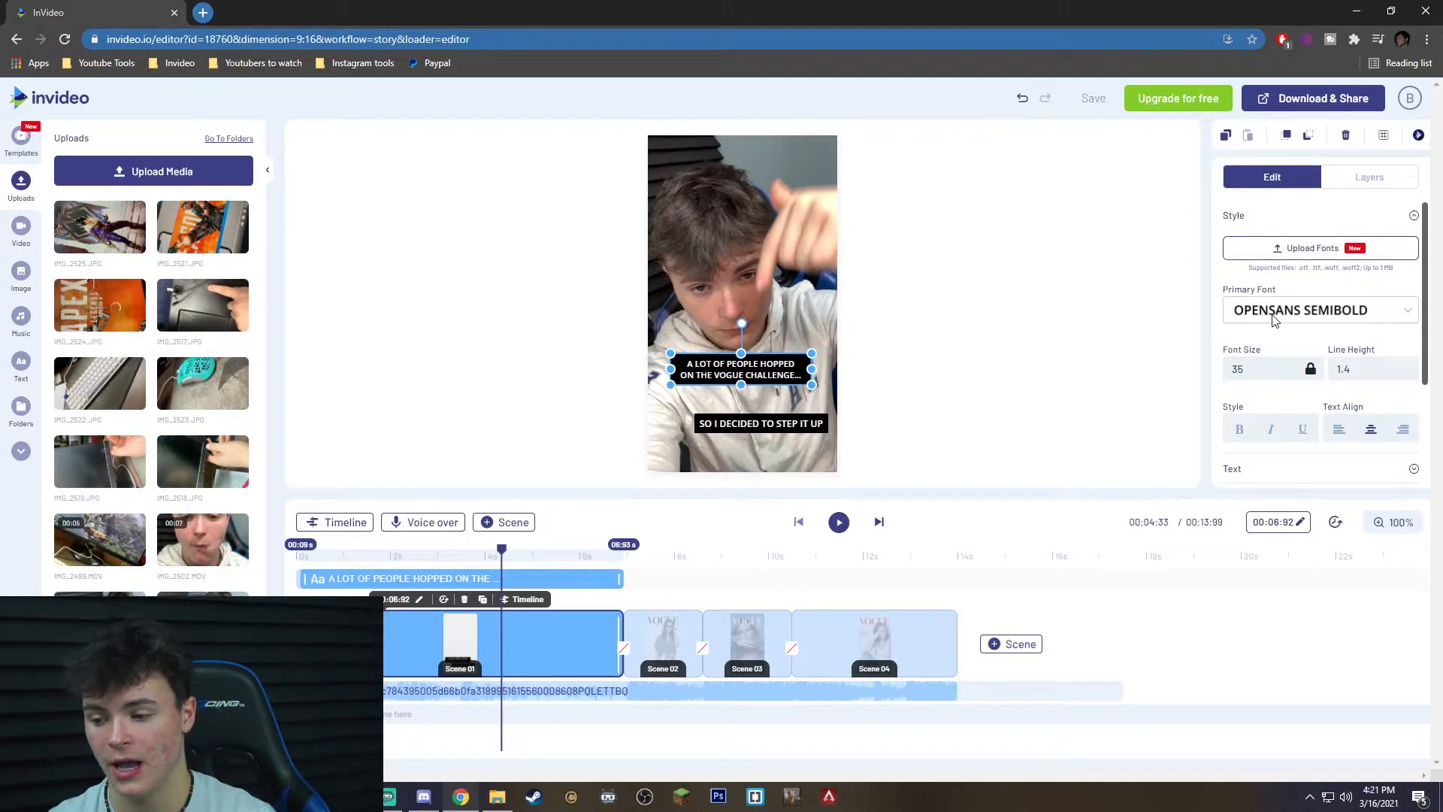
scroll(1345, 300, down, 1)
scroll(1357, 300, up, 1)
scroll(1292, 346, down, 1)
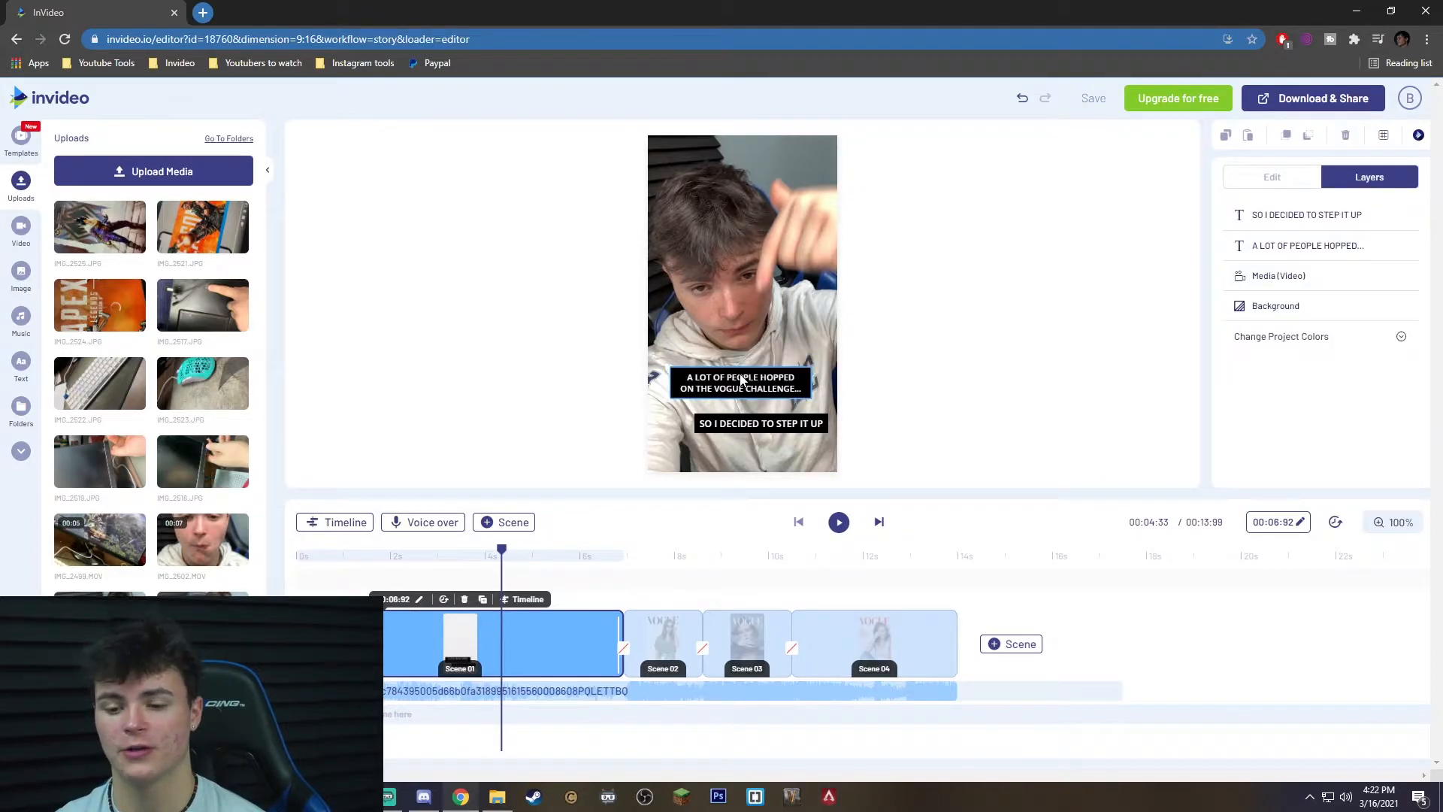
- Set the text colour of the "A LOT OF PEOPLE HOPPED ON THE VOGUE CHALLENGE..." caption to red
click(741, 380)
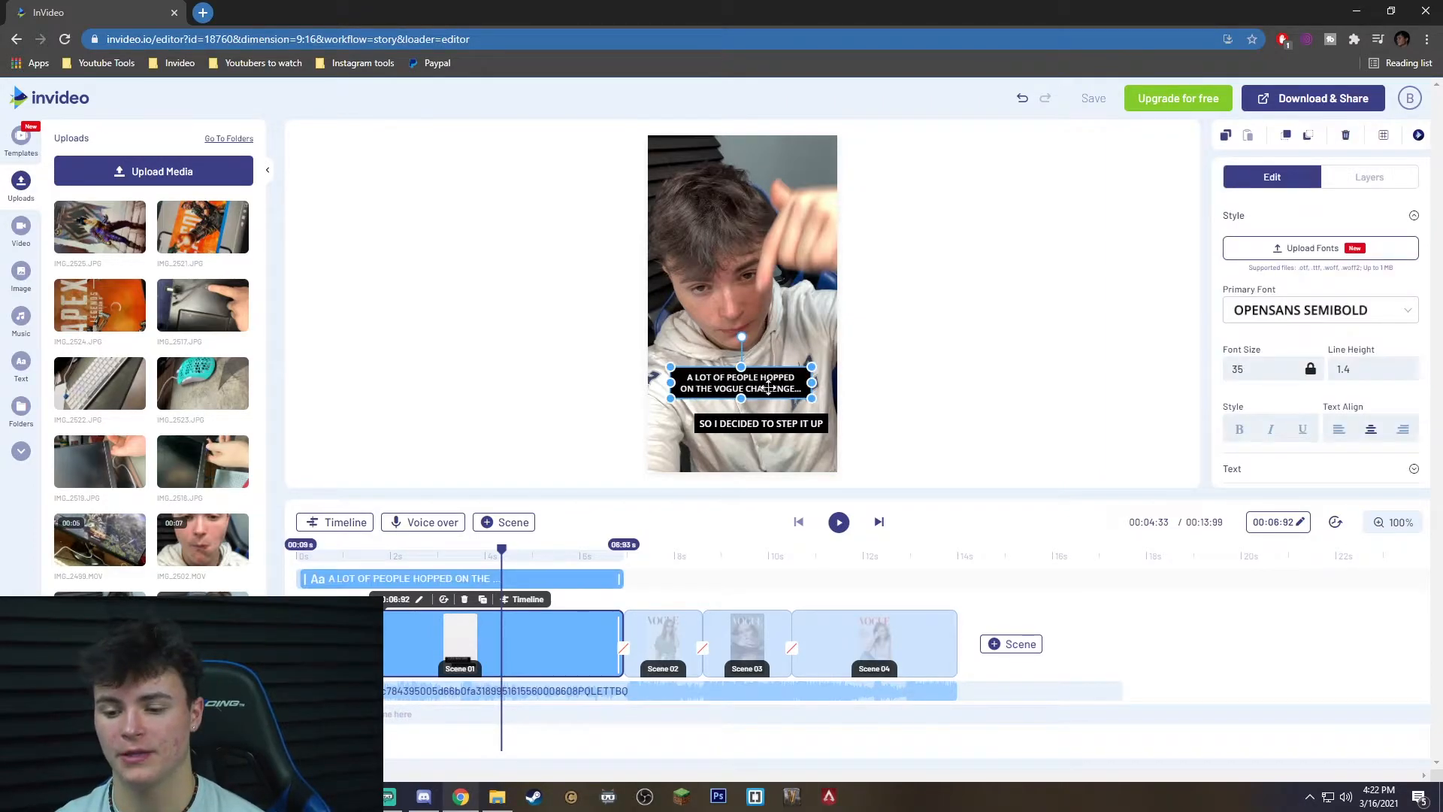
scroll(1276, 404, down, 1)
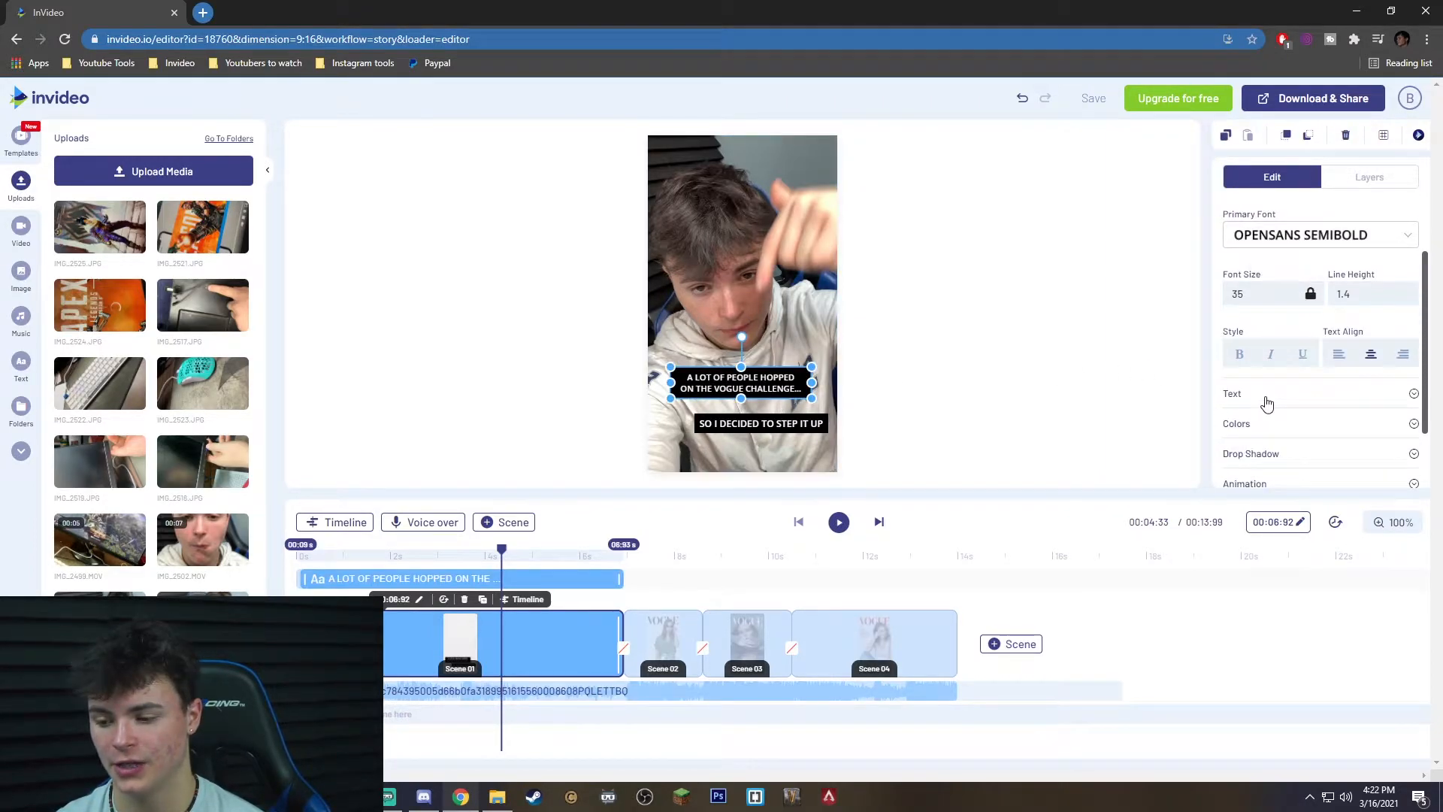
click(1268, 402)
click(1271, 350)
scroll(1273, 357, down, 1)
click(1237, 265)
click(1387, 271)
click(937, 386)
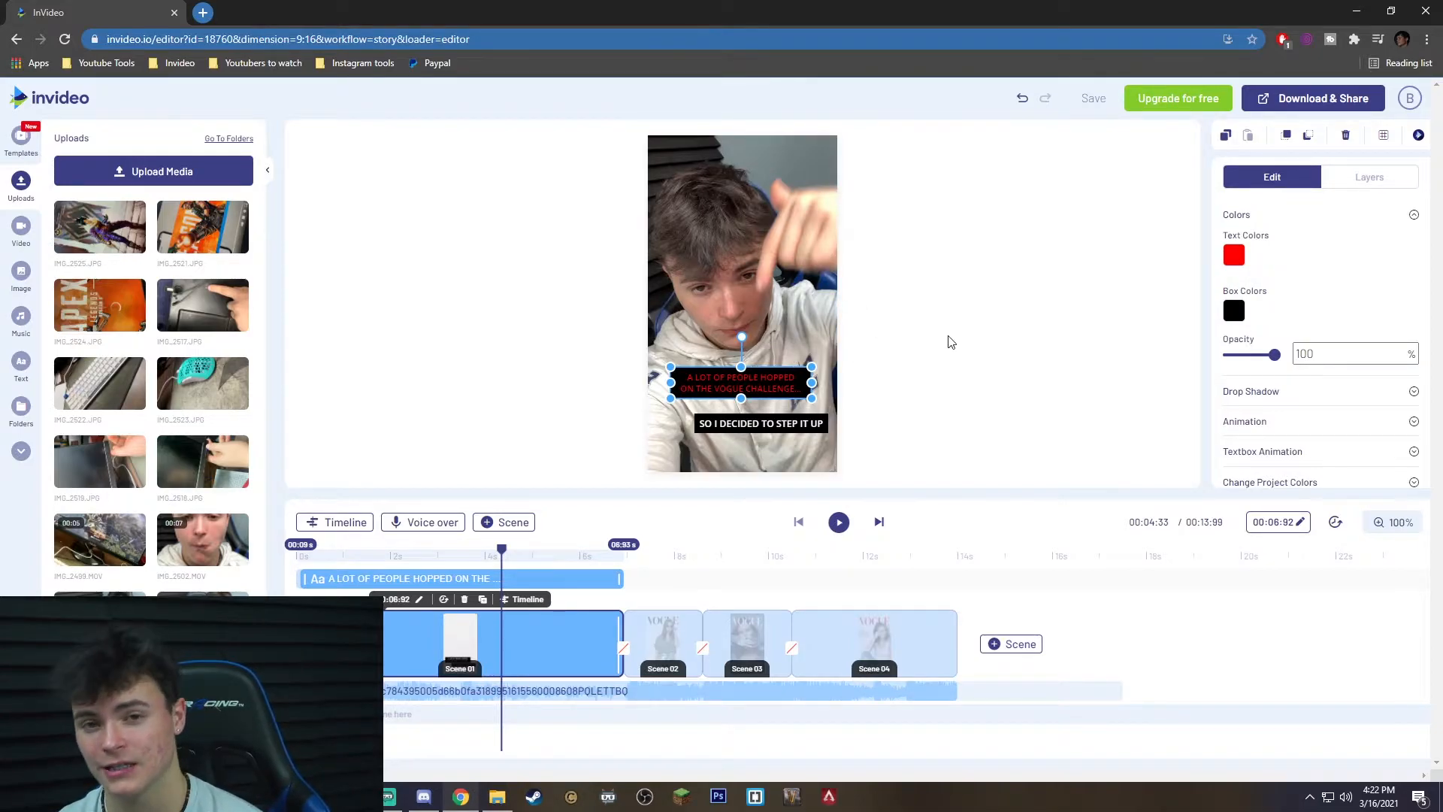
click(893, 351)
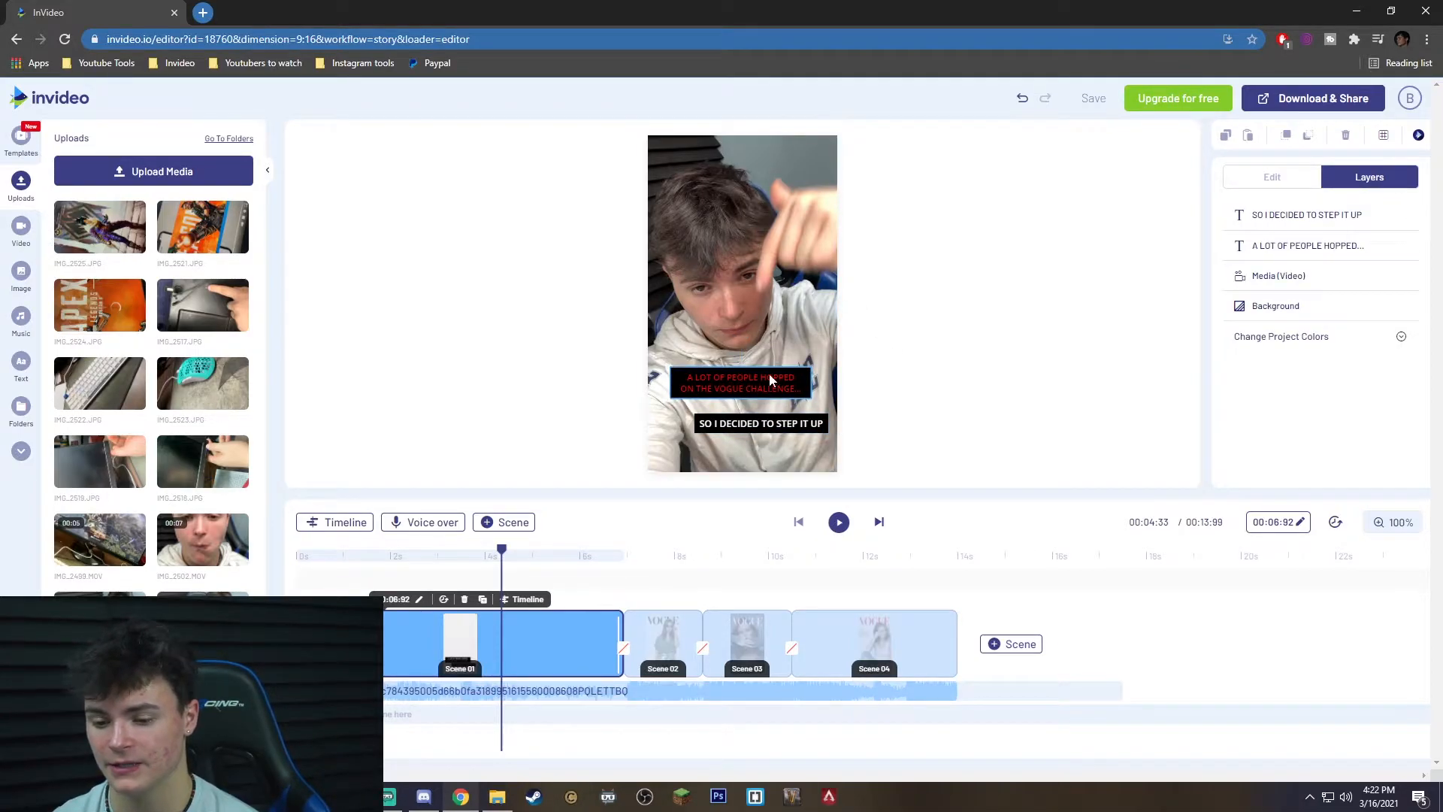
click(768, 420)
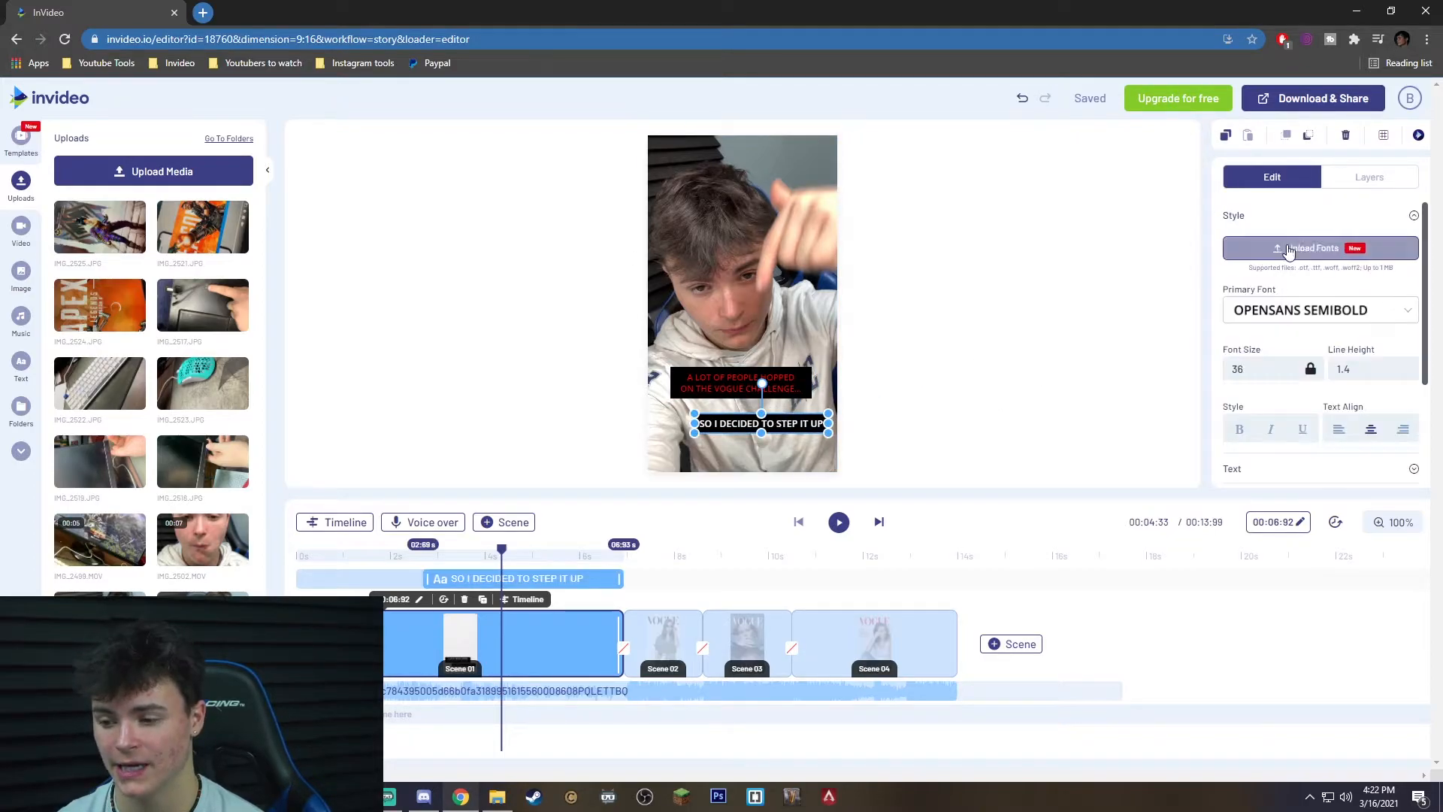
scroll(1278, 248, down, 1)
scroll(1284, 254, up, 1)
scroll(1343, 315, down, 1)
scroll(1344, 316, down, 2)
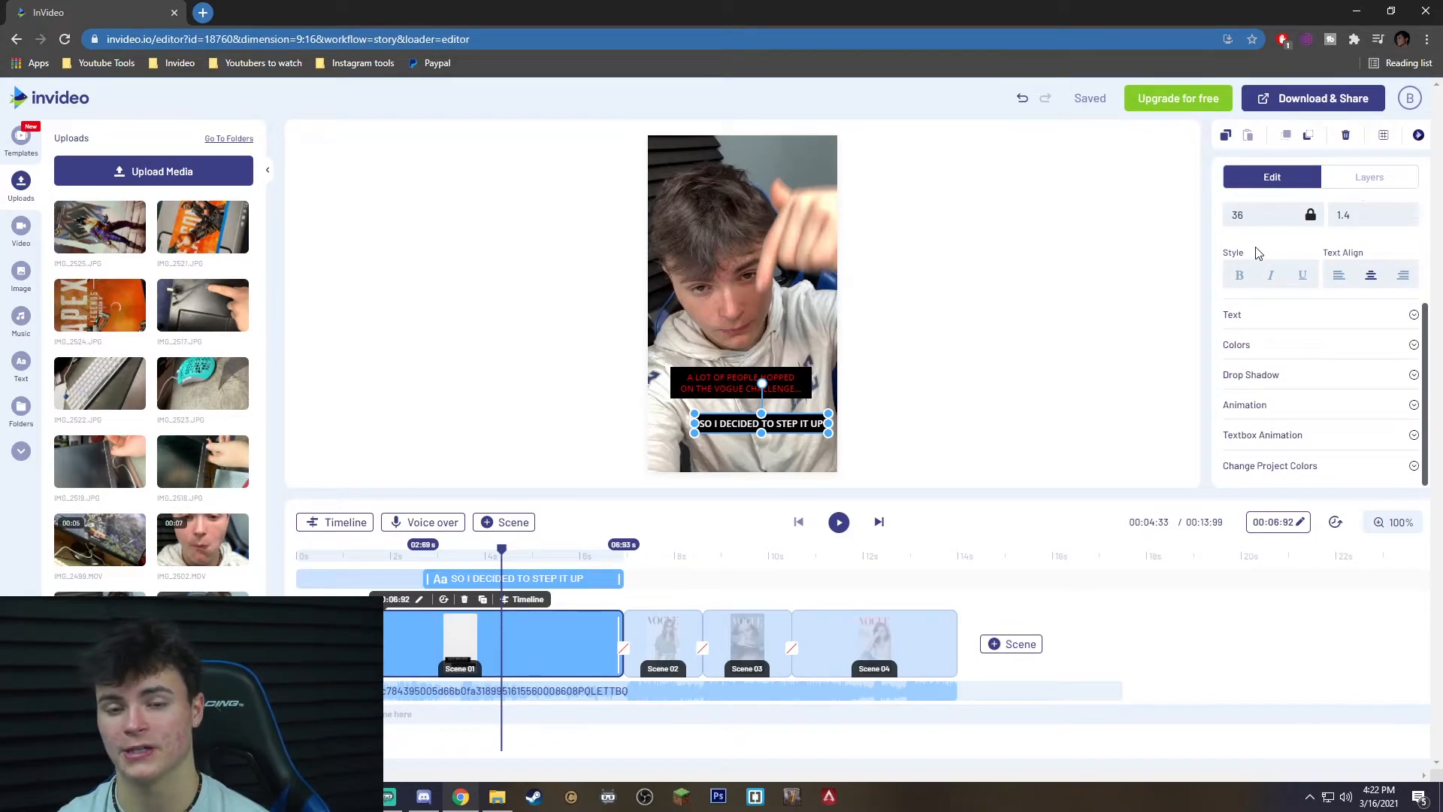
- Replace the model photo in Scene 02 with the uploaded portrait taken in front of shelves and shift it below the VOGUE title
click(576, 556)
drag(575, 557, 703, 524)
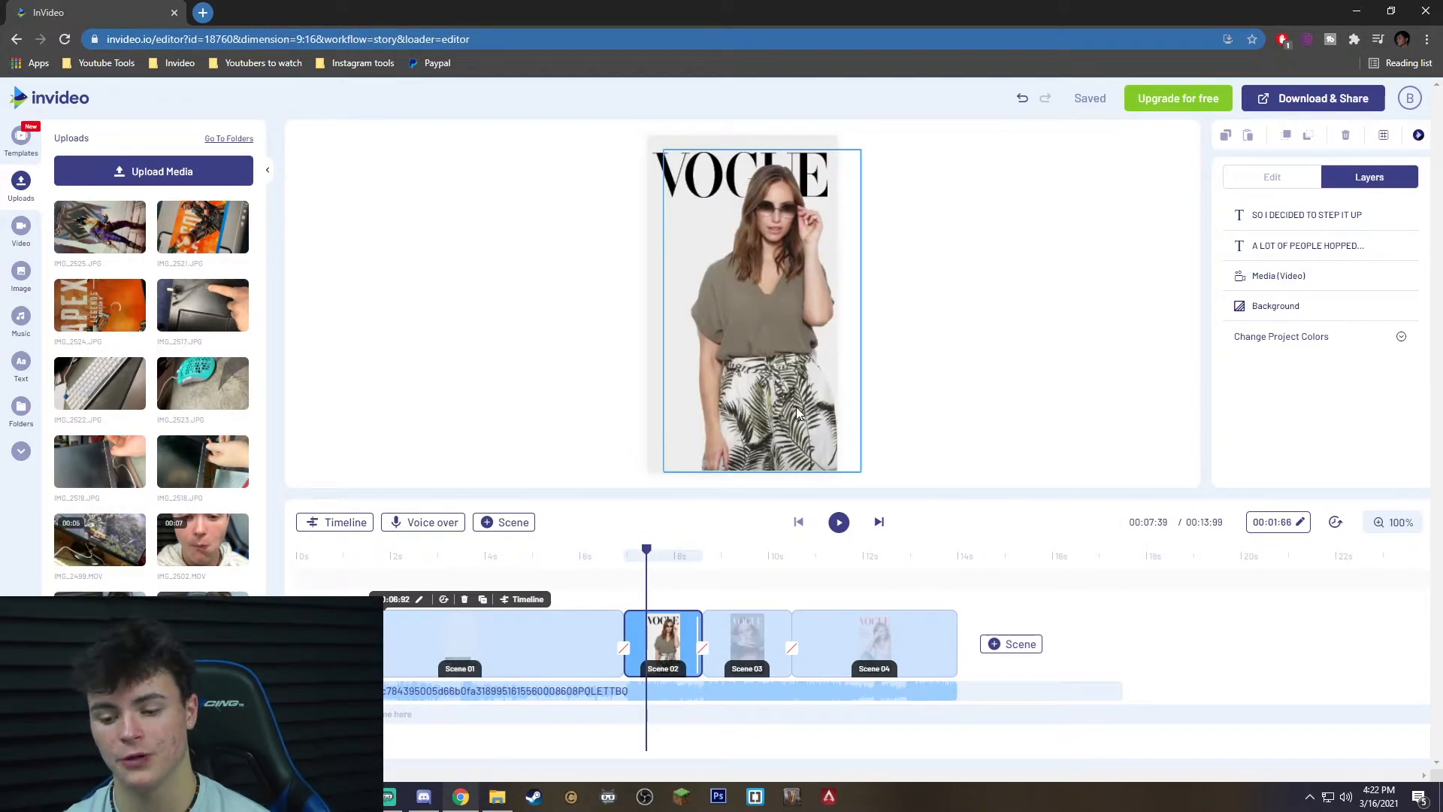
click(654, 388)
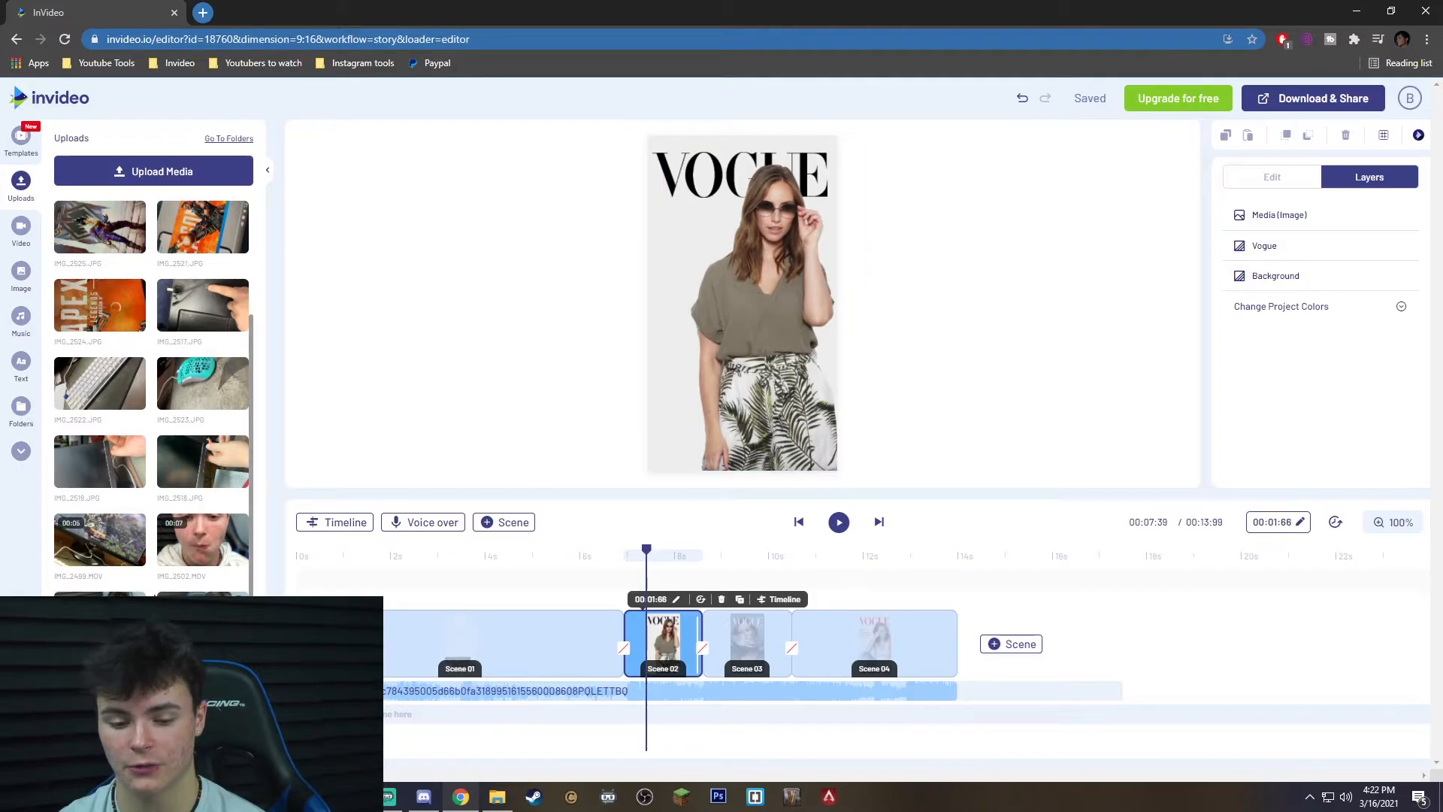
drag(197, 620, 705, 311)
click(659, 533)
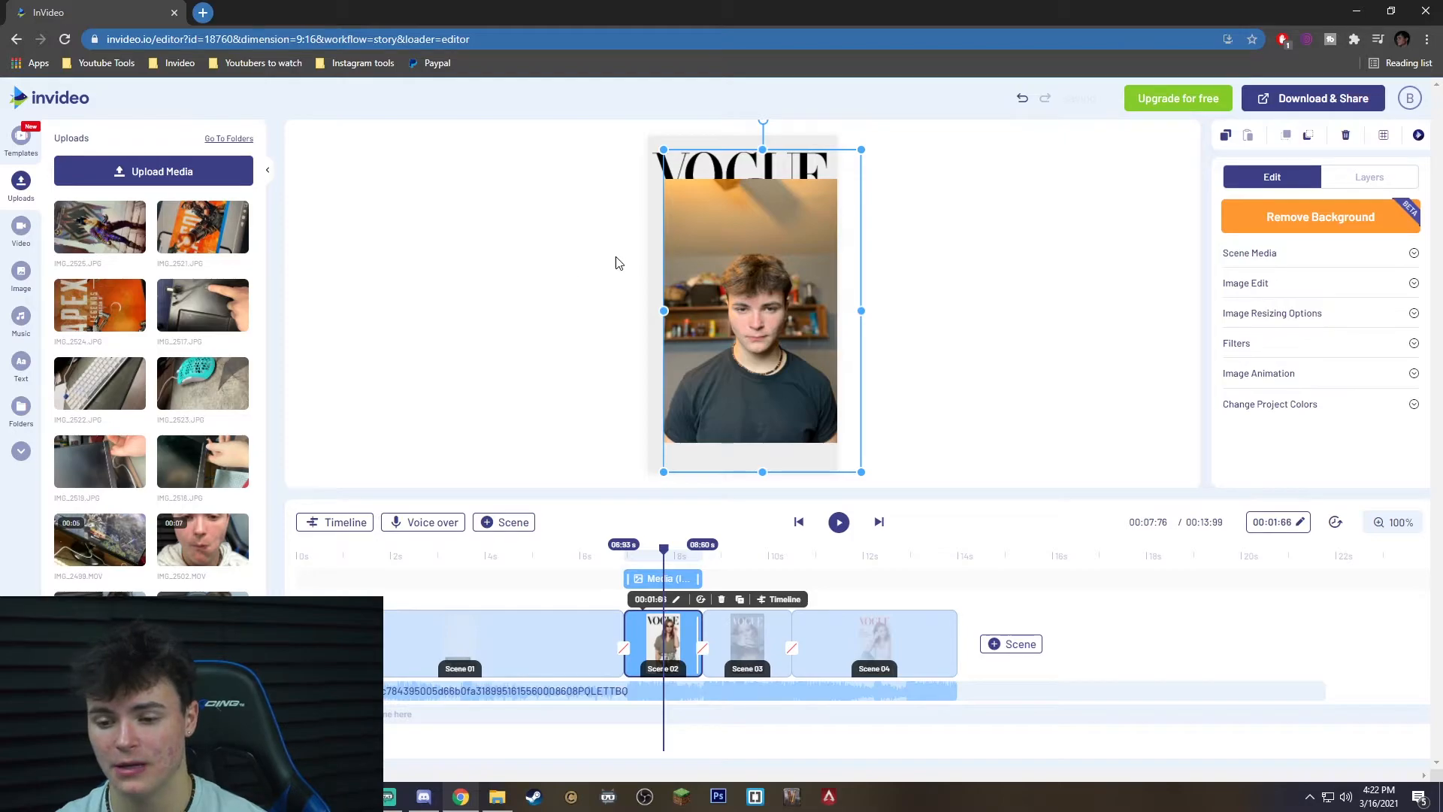
drag(727, 288, 799, 307)
click(949, 304)
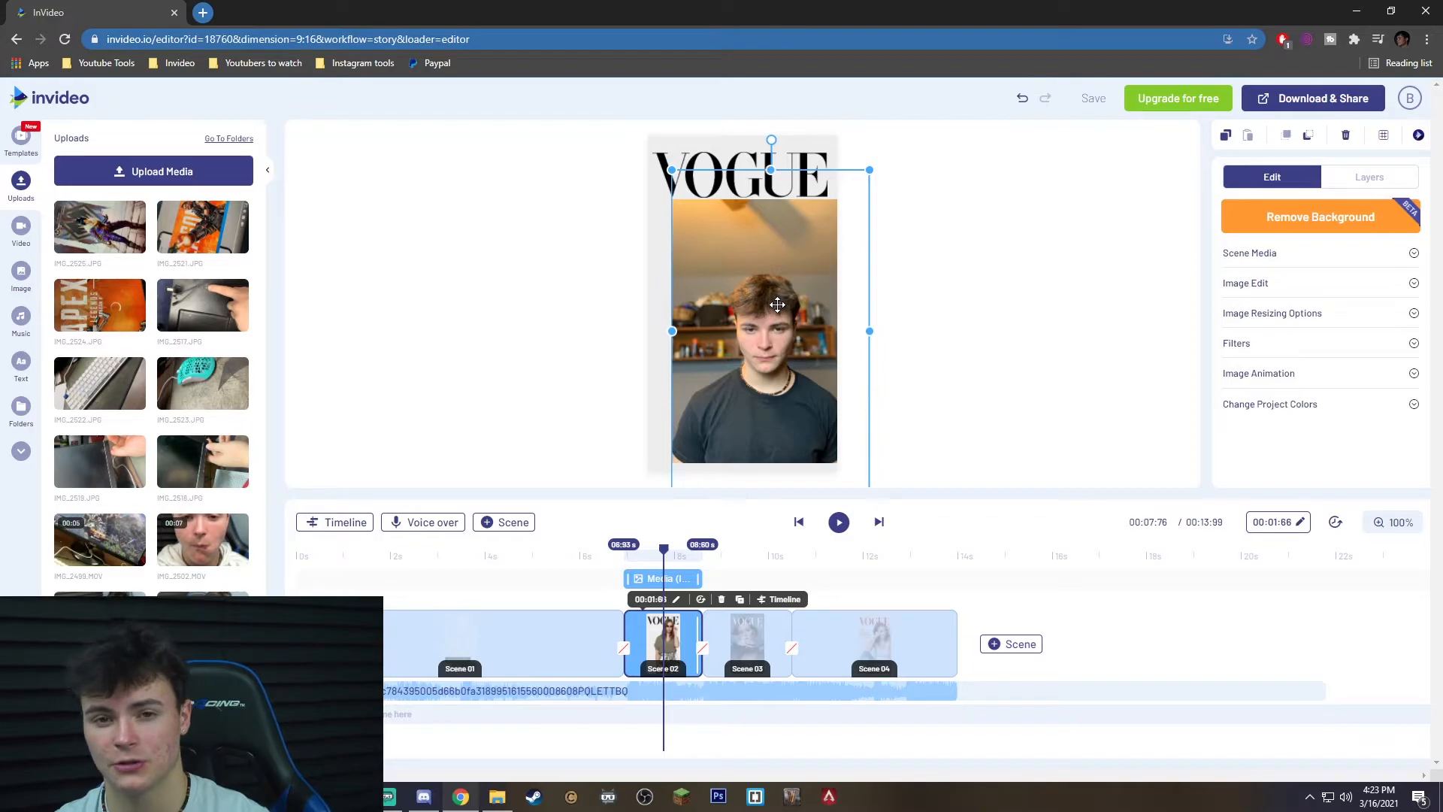
- Replace the cover photo in Scene 03 with the uploaded portrait of the man resting his chin on his hand
drag(664, 549, 748, 547)
click(1086, 282)
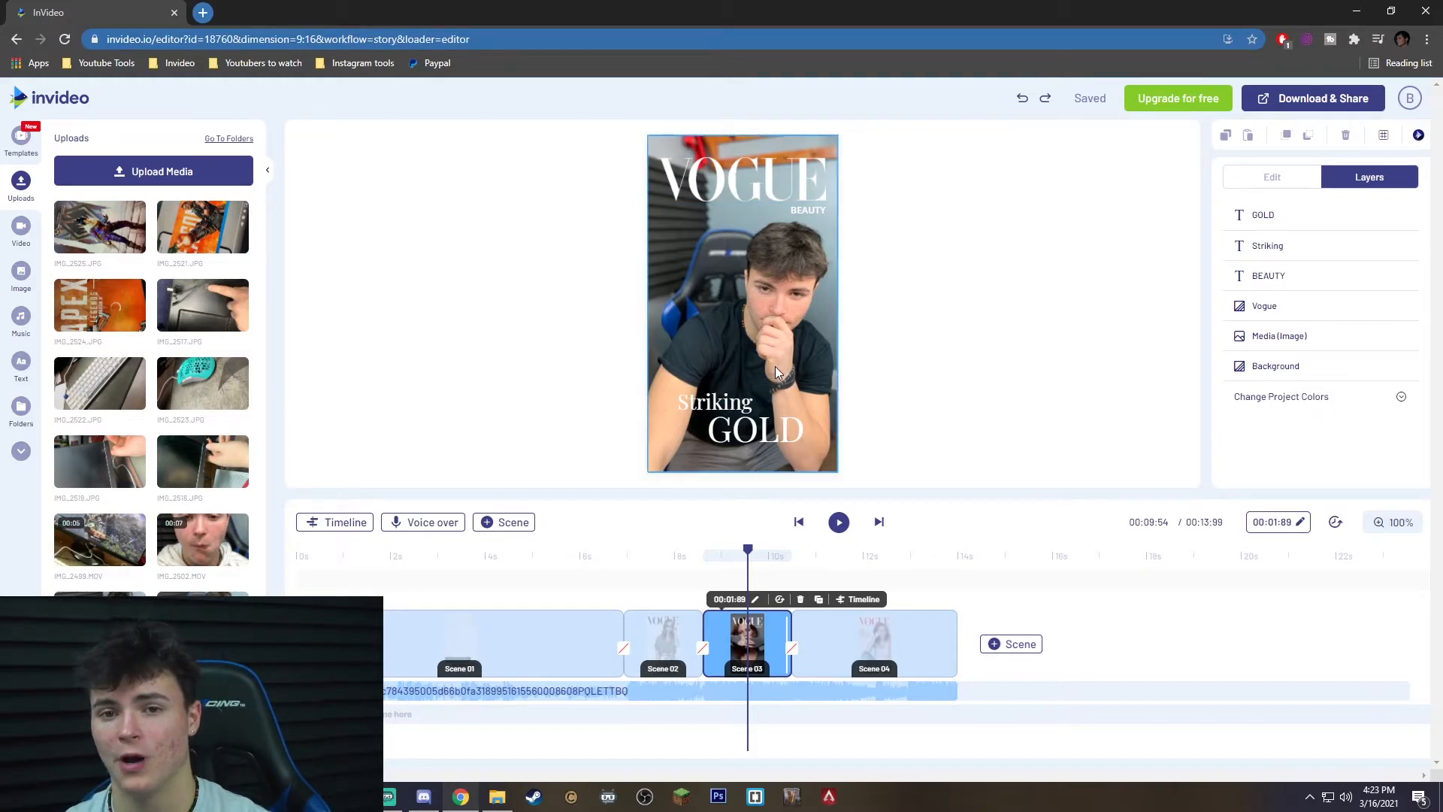
- Change the colour of the VOGUE title in Scene 03 to bright cyan
click(763, 180)
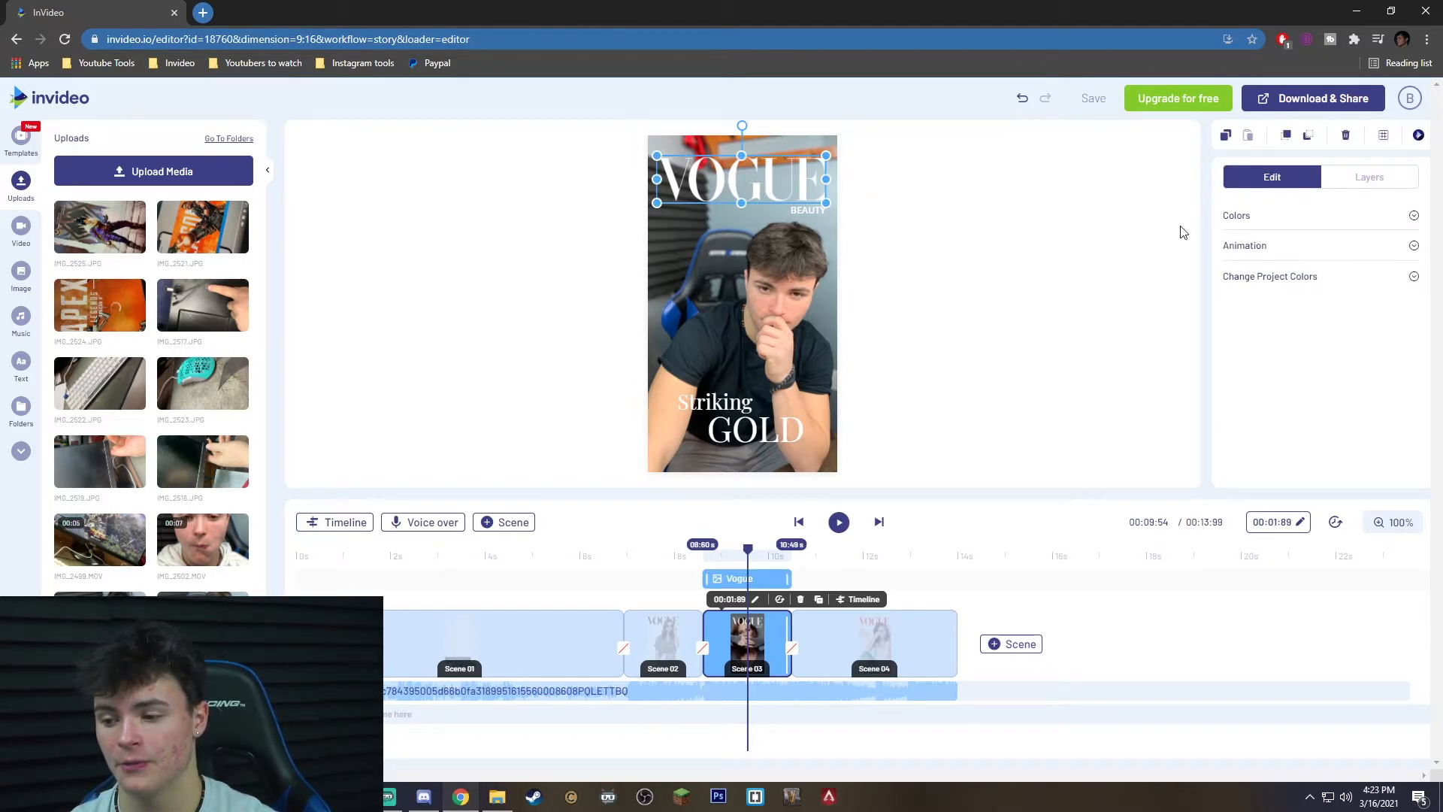
click(1277, 218)
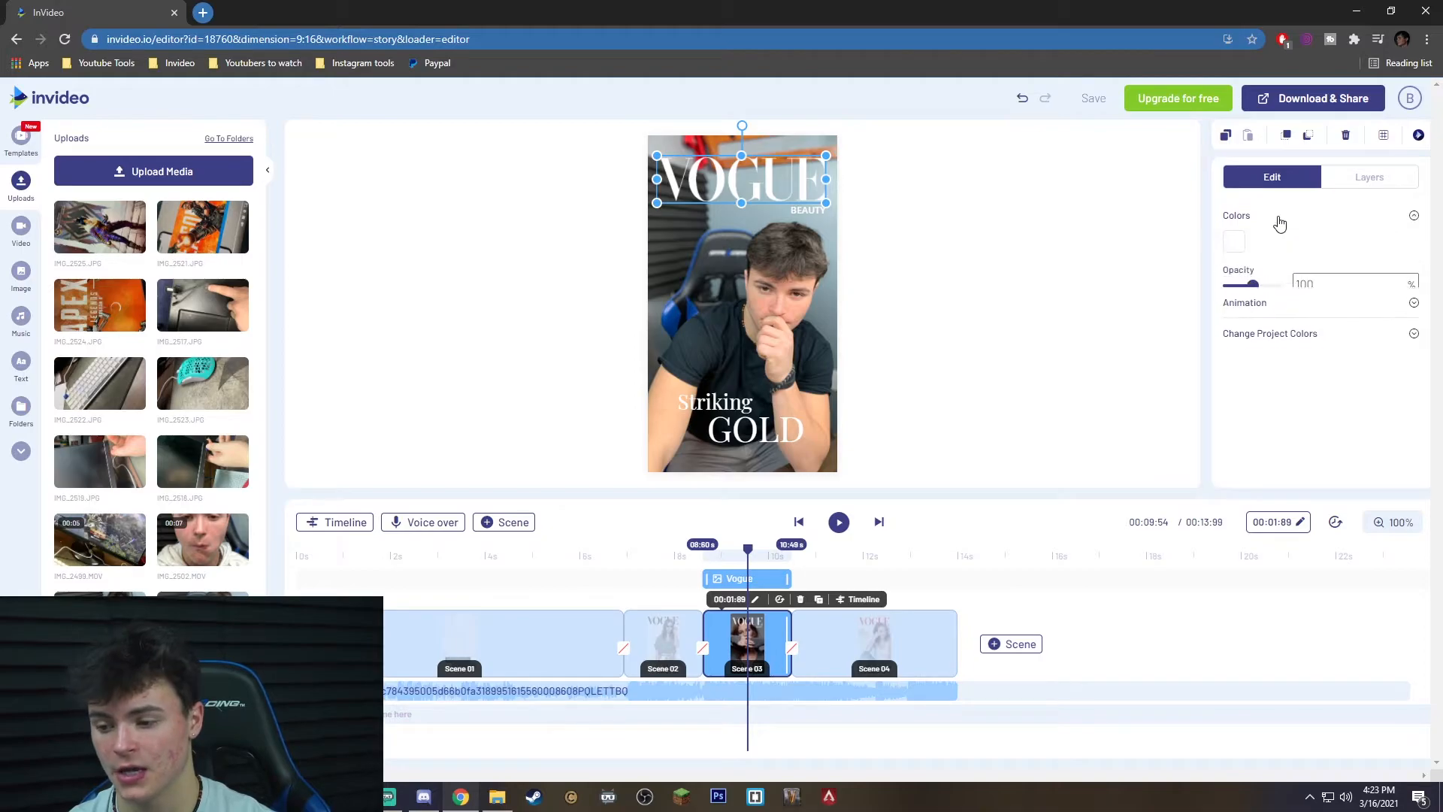
click(1233, 242)
click(1319, 375)
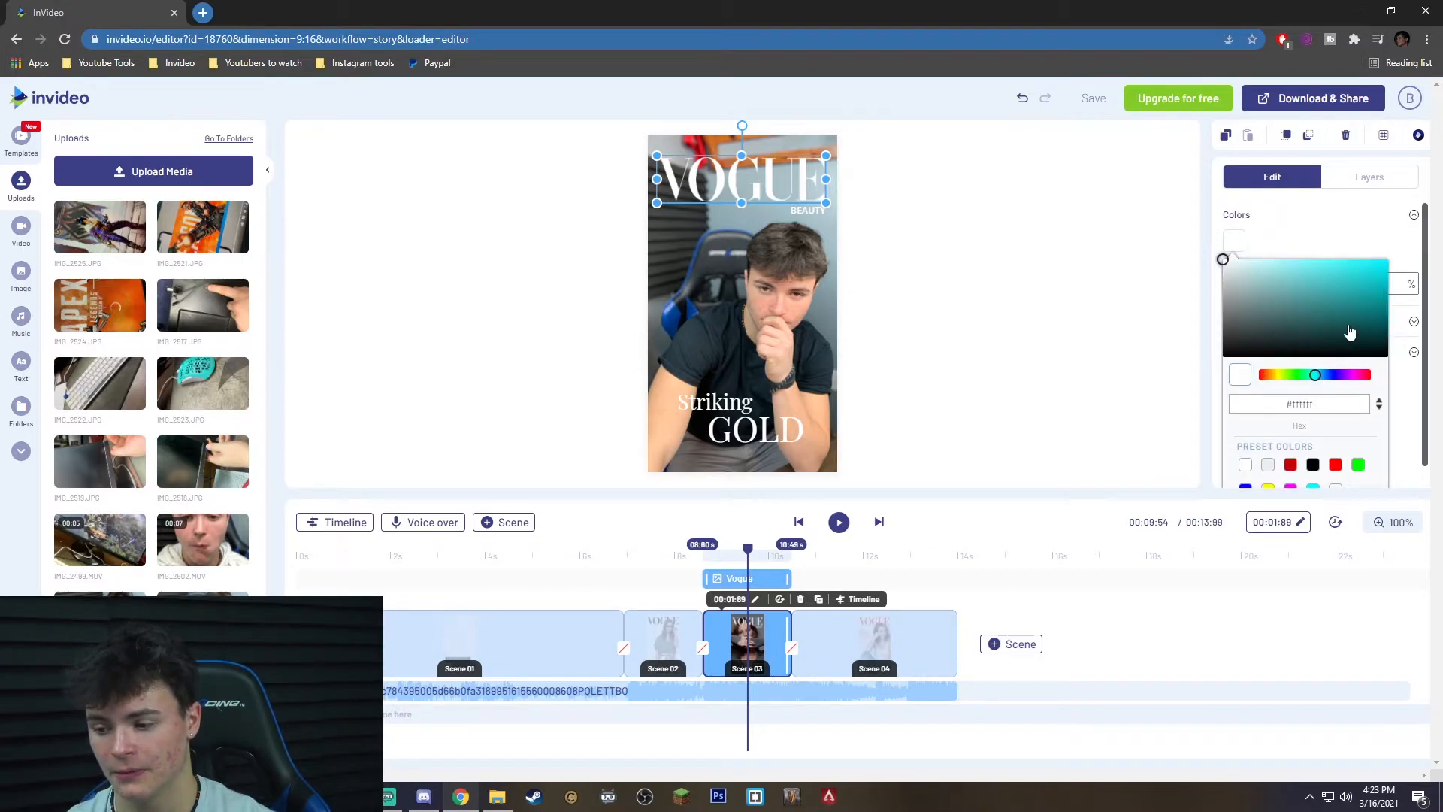
drag(1343, 342, 1390, 258)
click(999, 226)
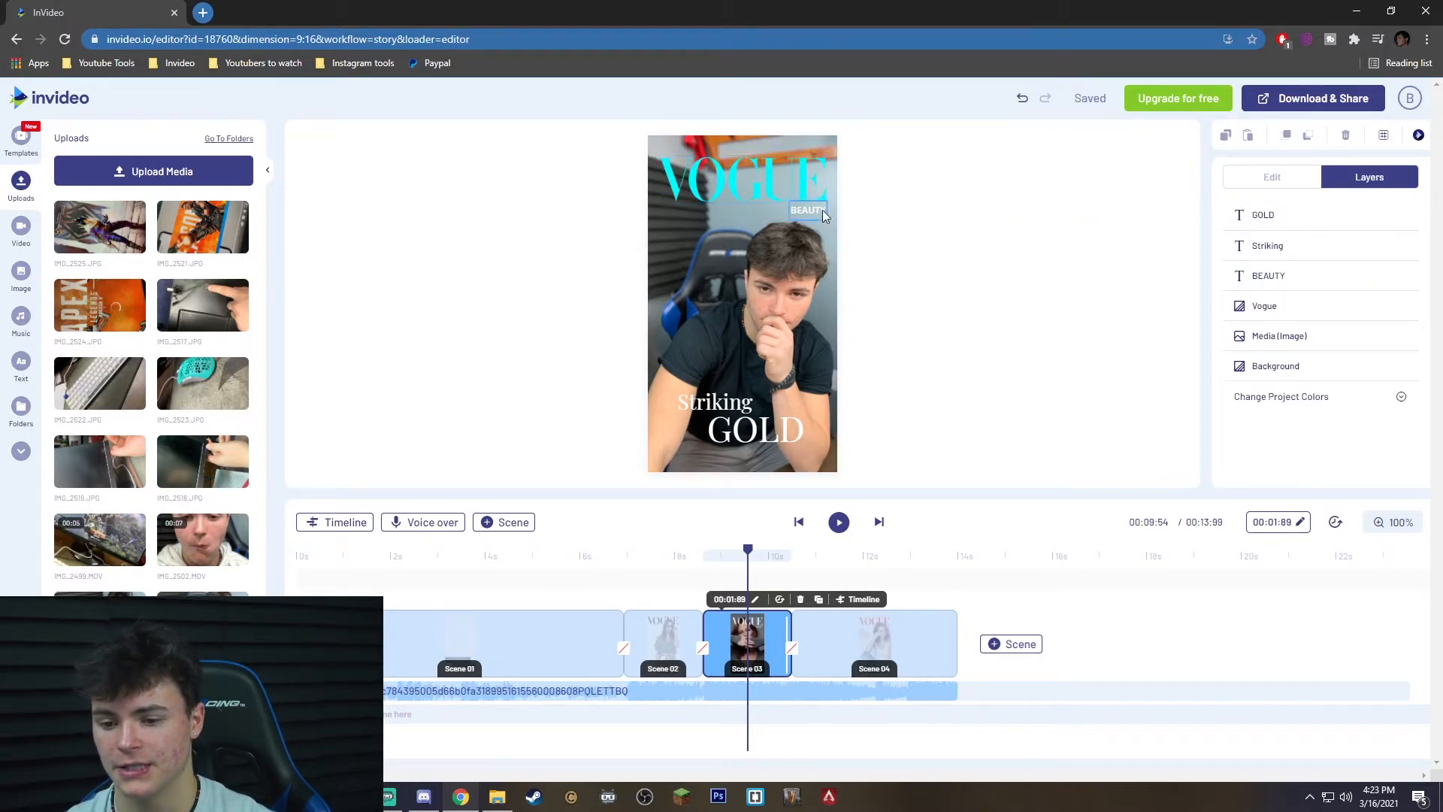
- Set the VOGUE title in Scene 03 back to white
click(768, 170)
click(1250, 223)
click(1233, 242)
click(1223, 260)
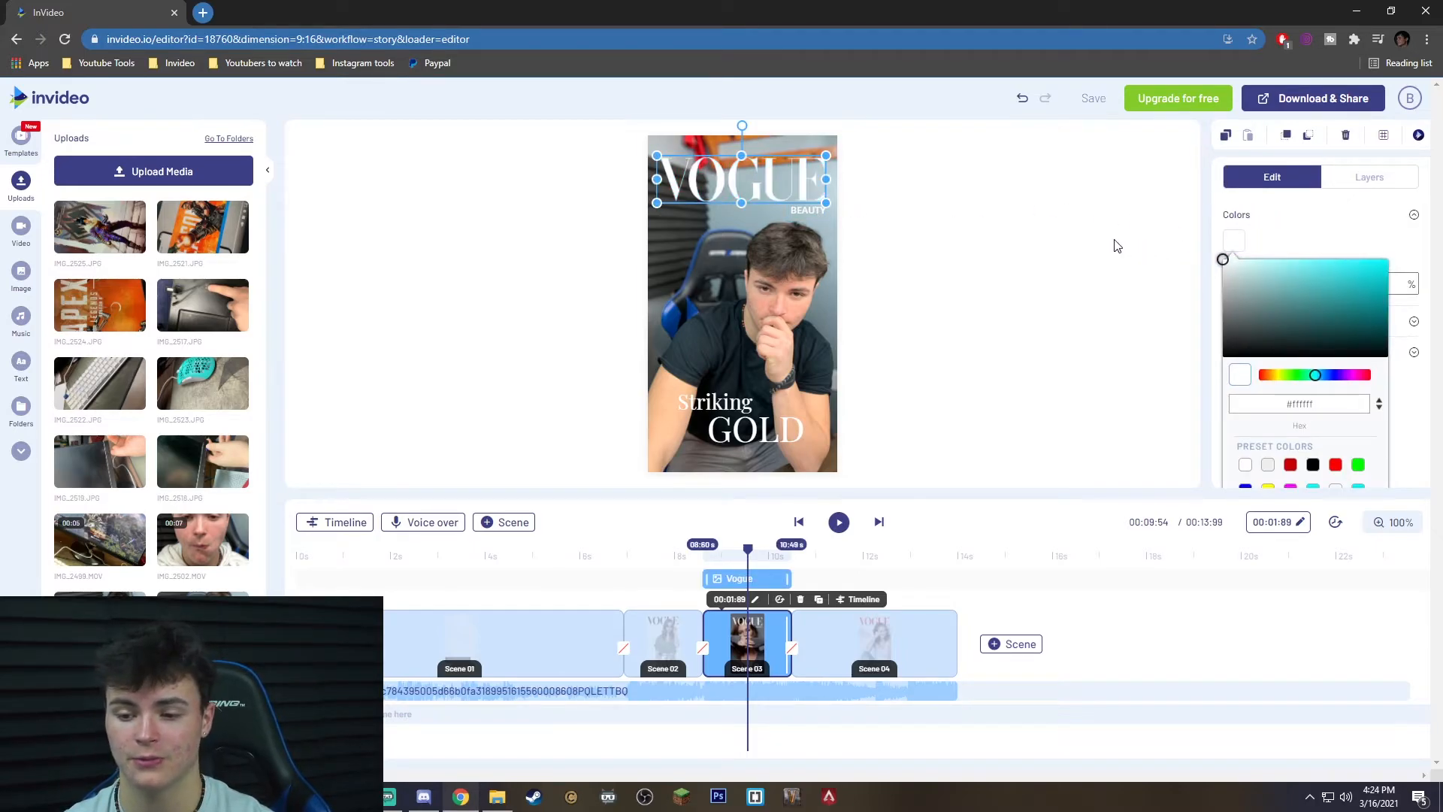
click(1071, 281)
- Replace the model photo in Scene 04 with the uploaded photo of the man seated in the gaming chair
drag(748, 557, 862, 542)
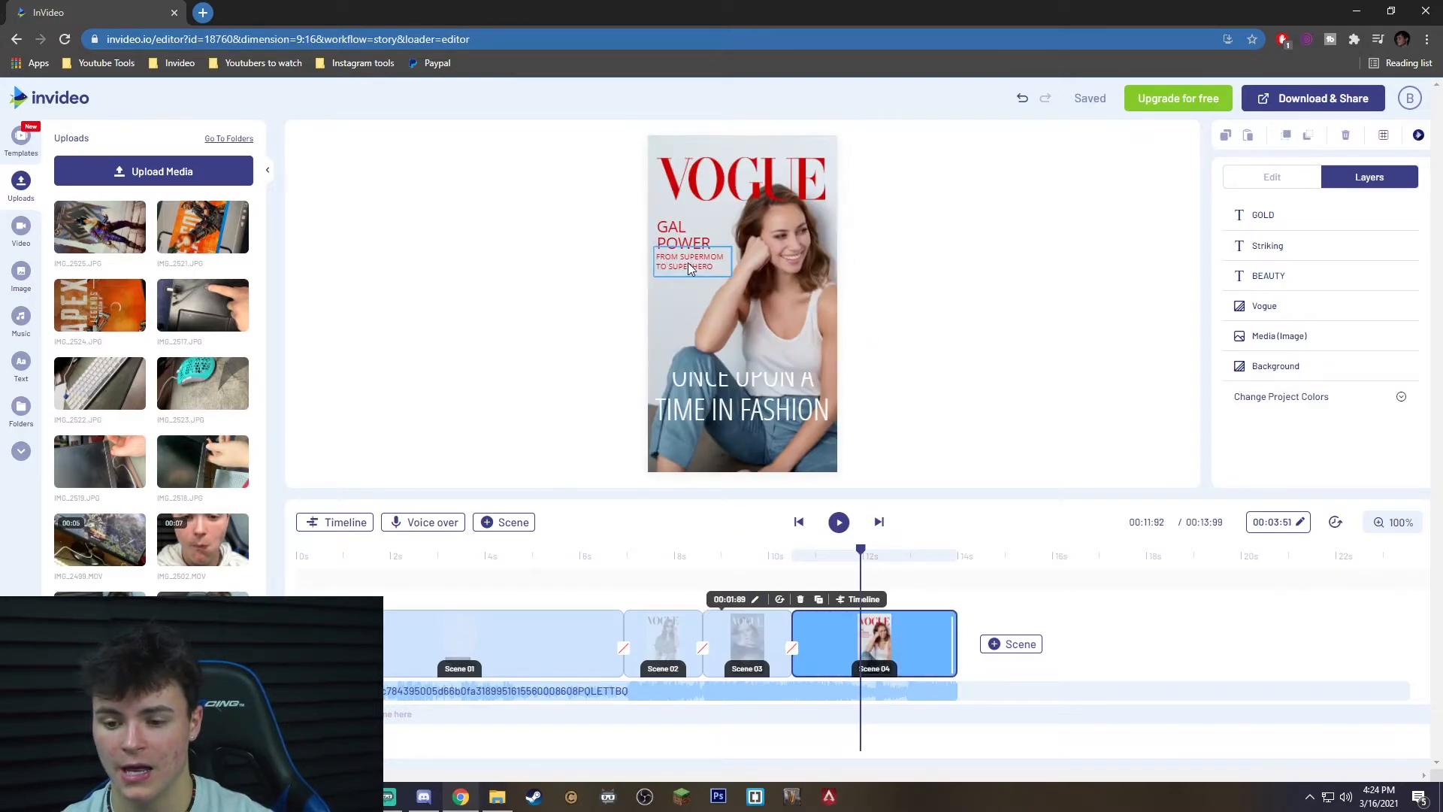
drag(100, 460, 692, 354)
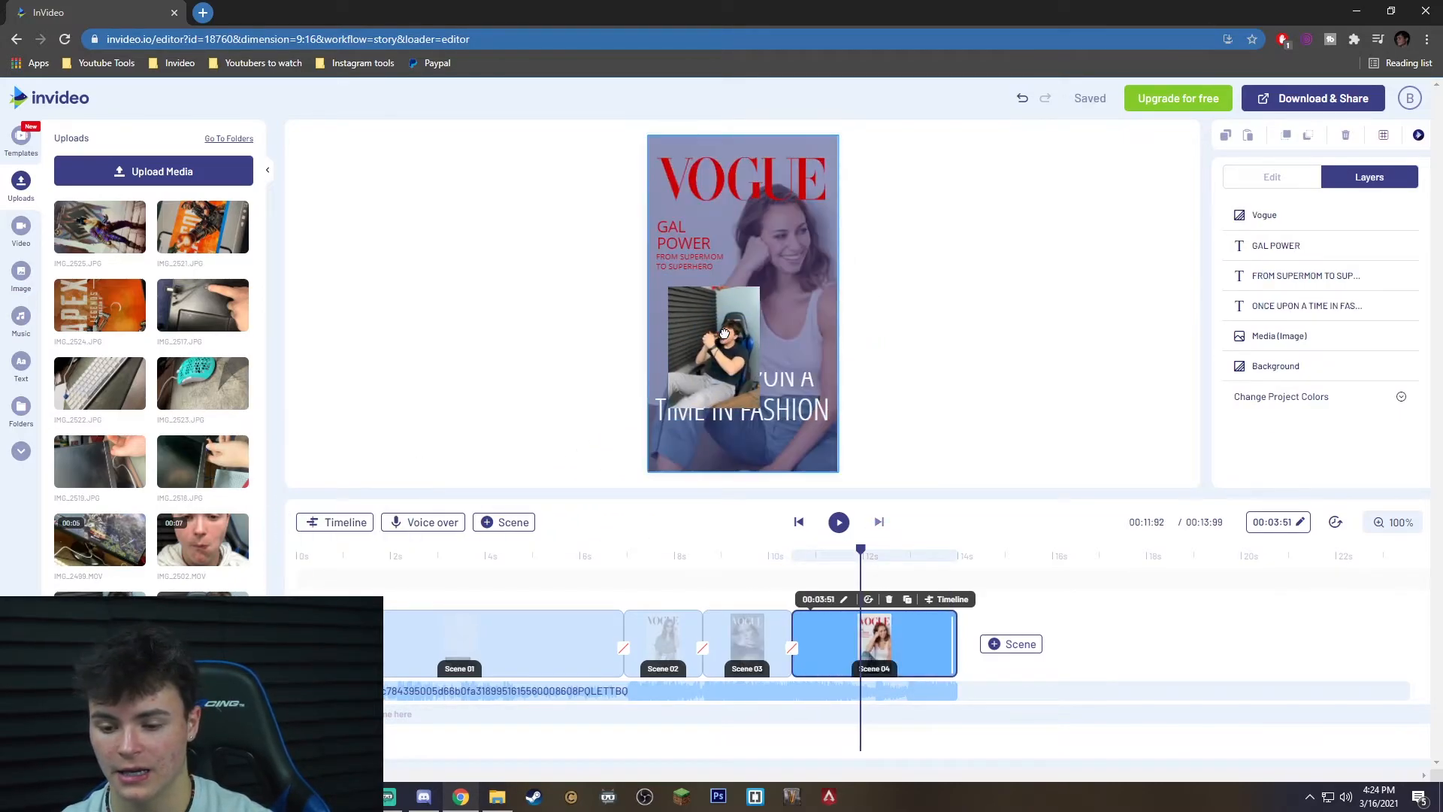
click(645, 525)
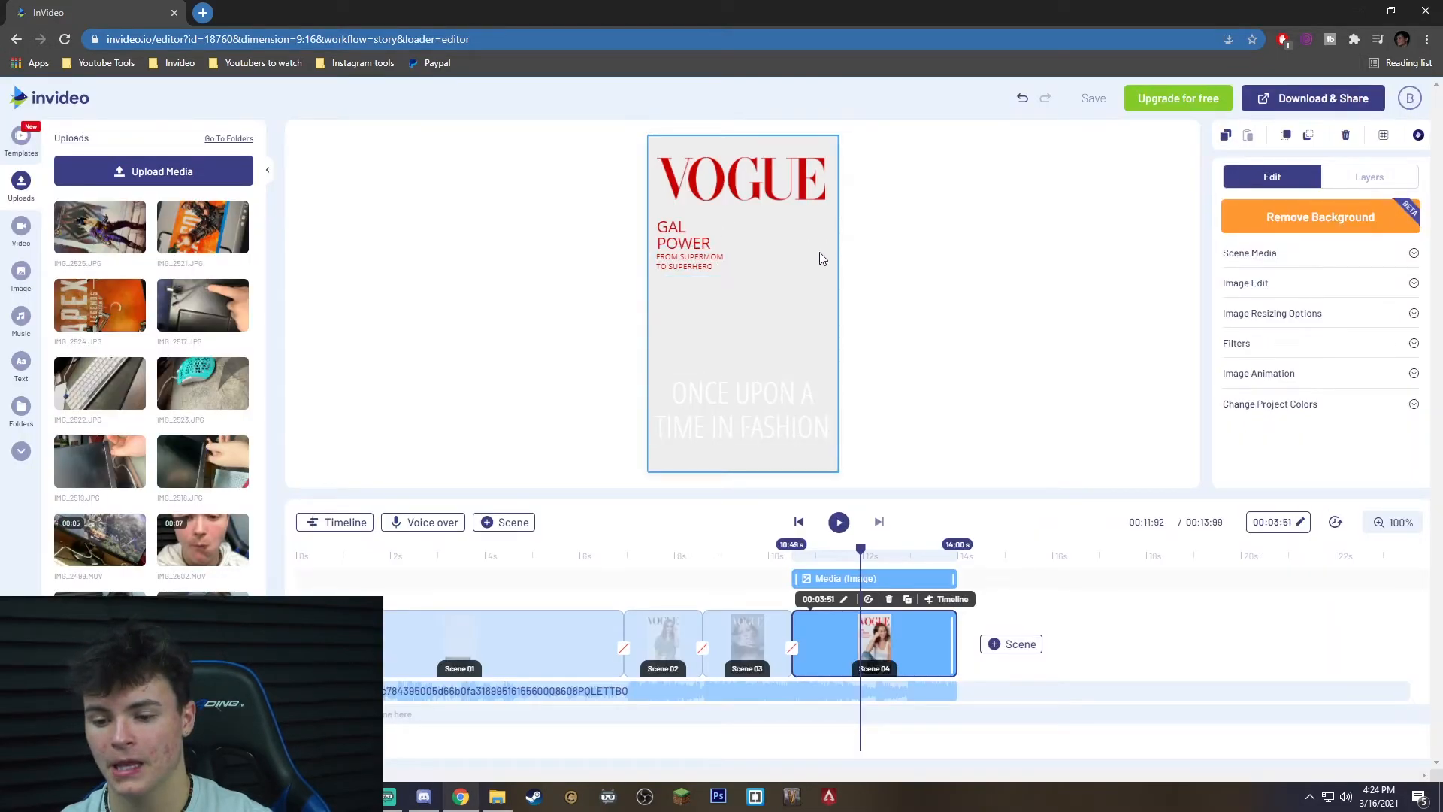
click(715, 275)
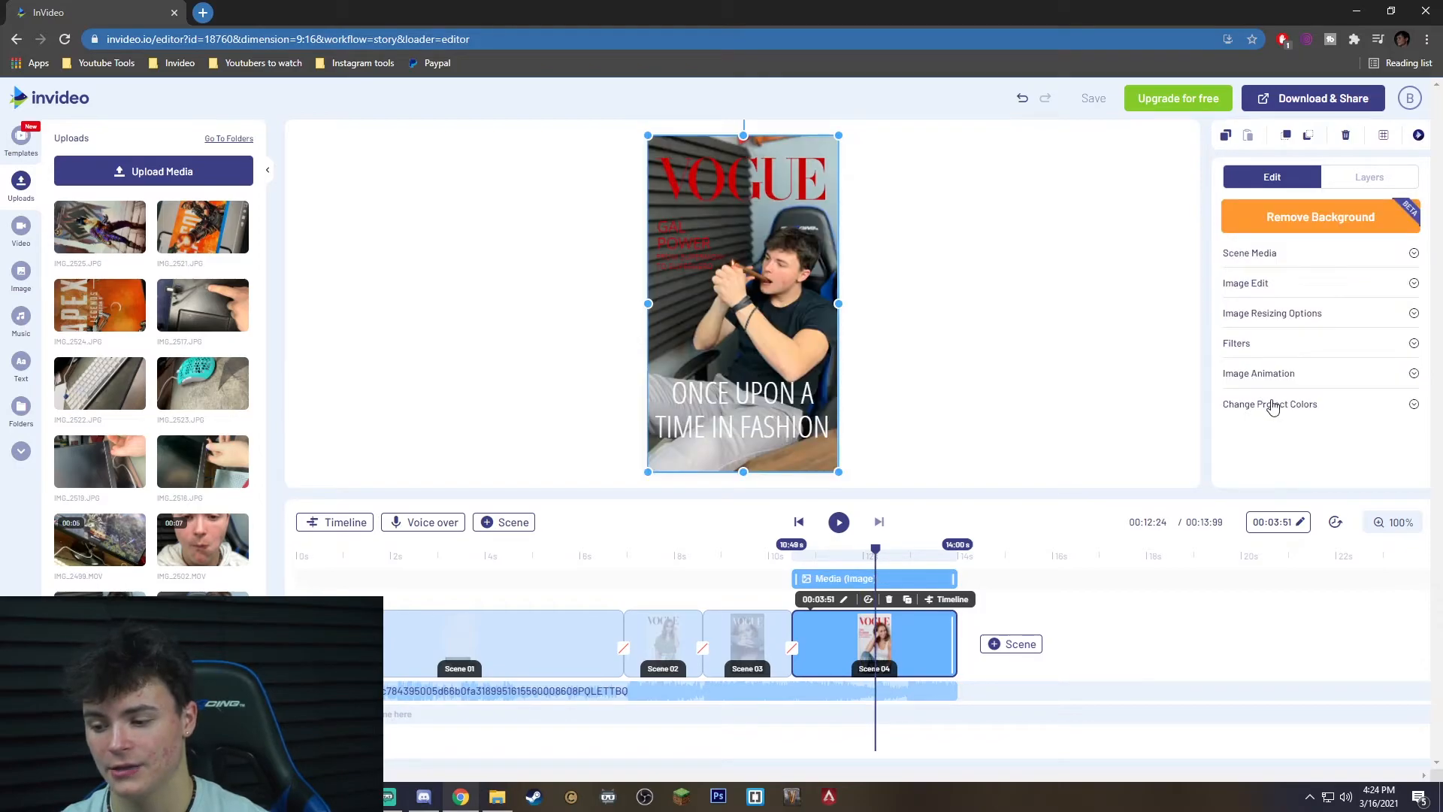
click(914, 271)
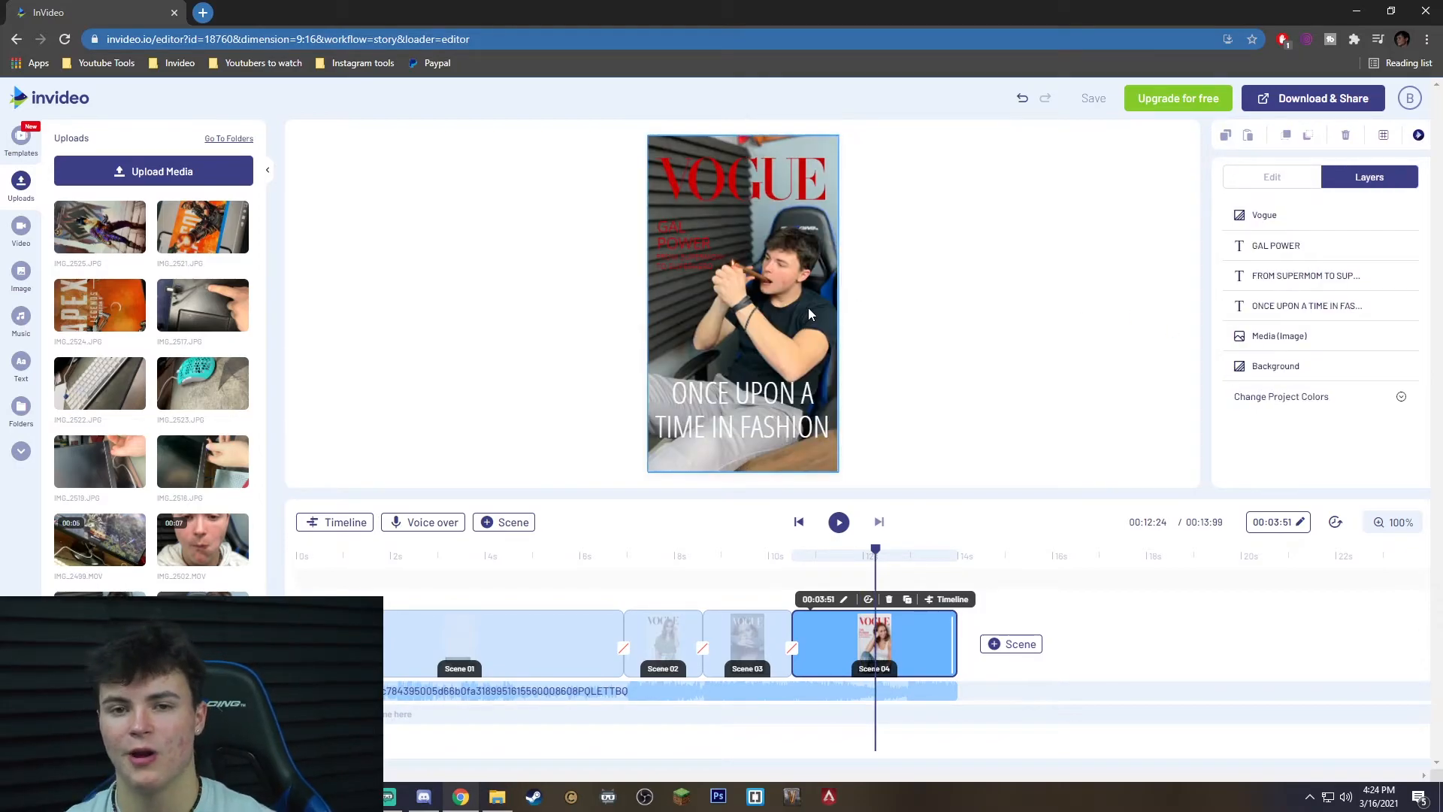
- Set the text colour of "FROM SUPERMOM TO SUPERHERO" in Scene 04 to white
click(1287, 277)
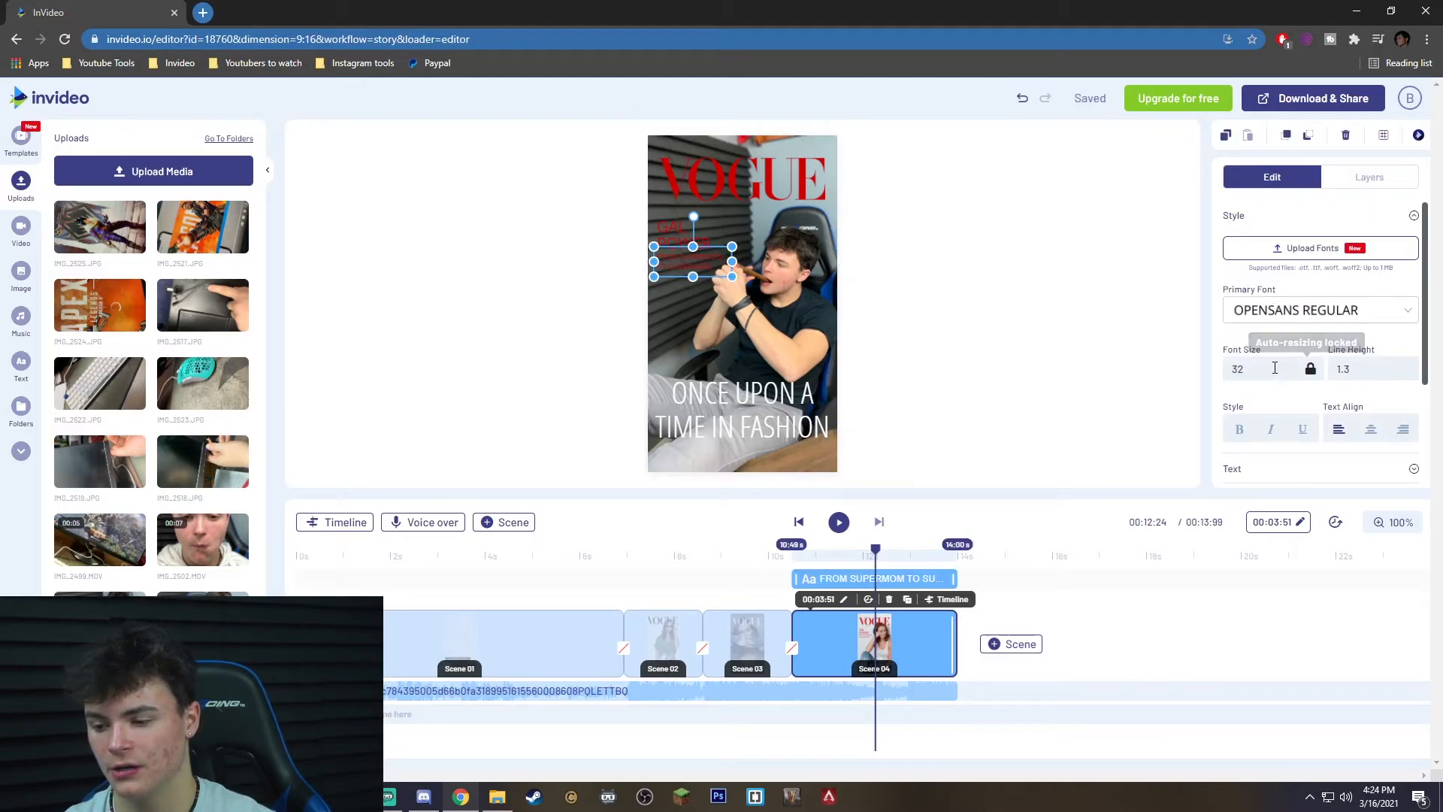
scroll(1276, 417, down, 3)
click(1277, 345)
scroll(1262, 347, down, 2)
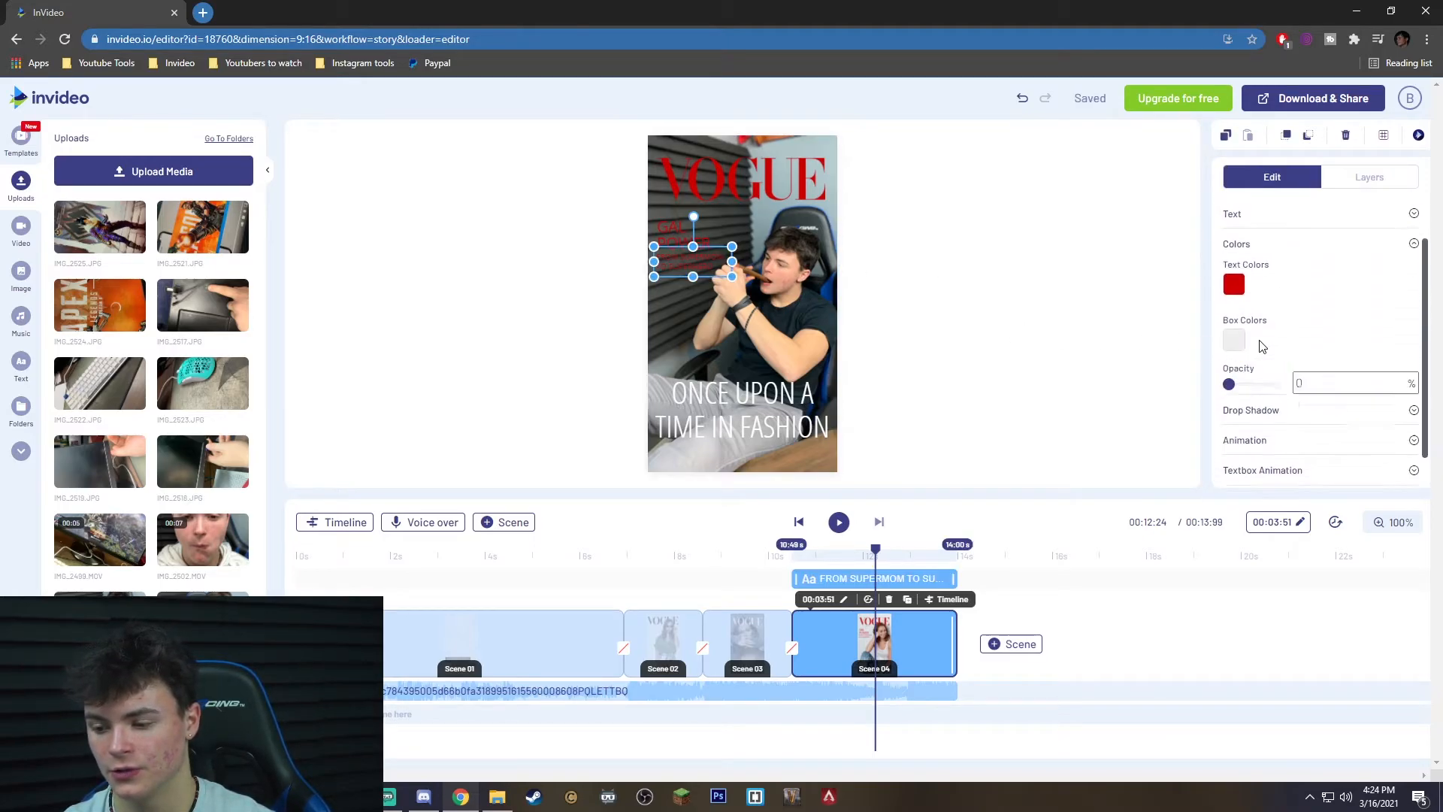
click(1233, 284)
click(1102, 277)
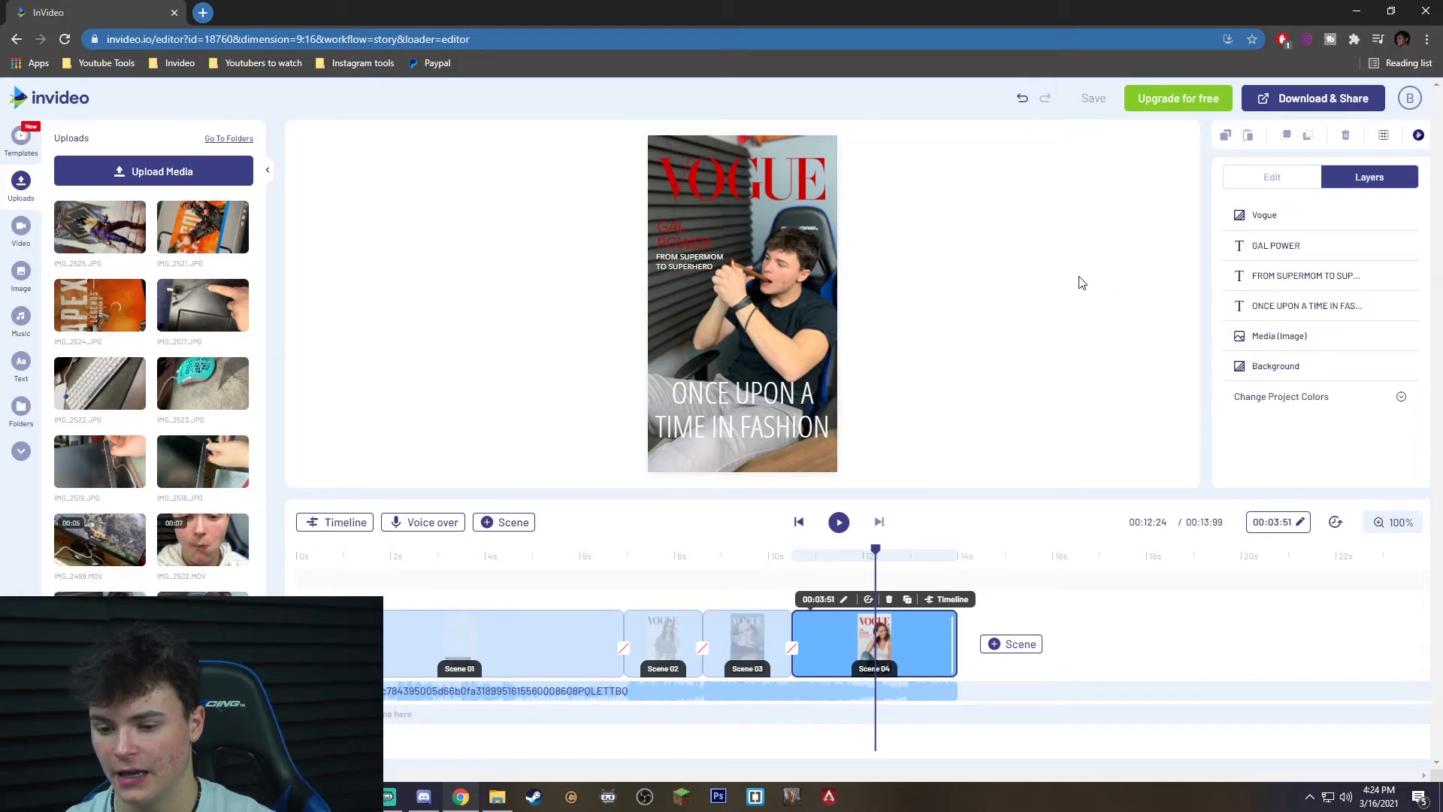
- Change the "GAL POWER" text in Scene 04 to "BRO POWER"
click(688, 234)
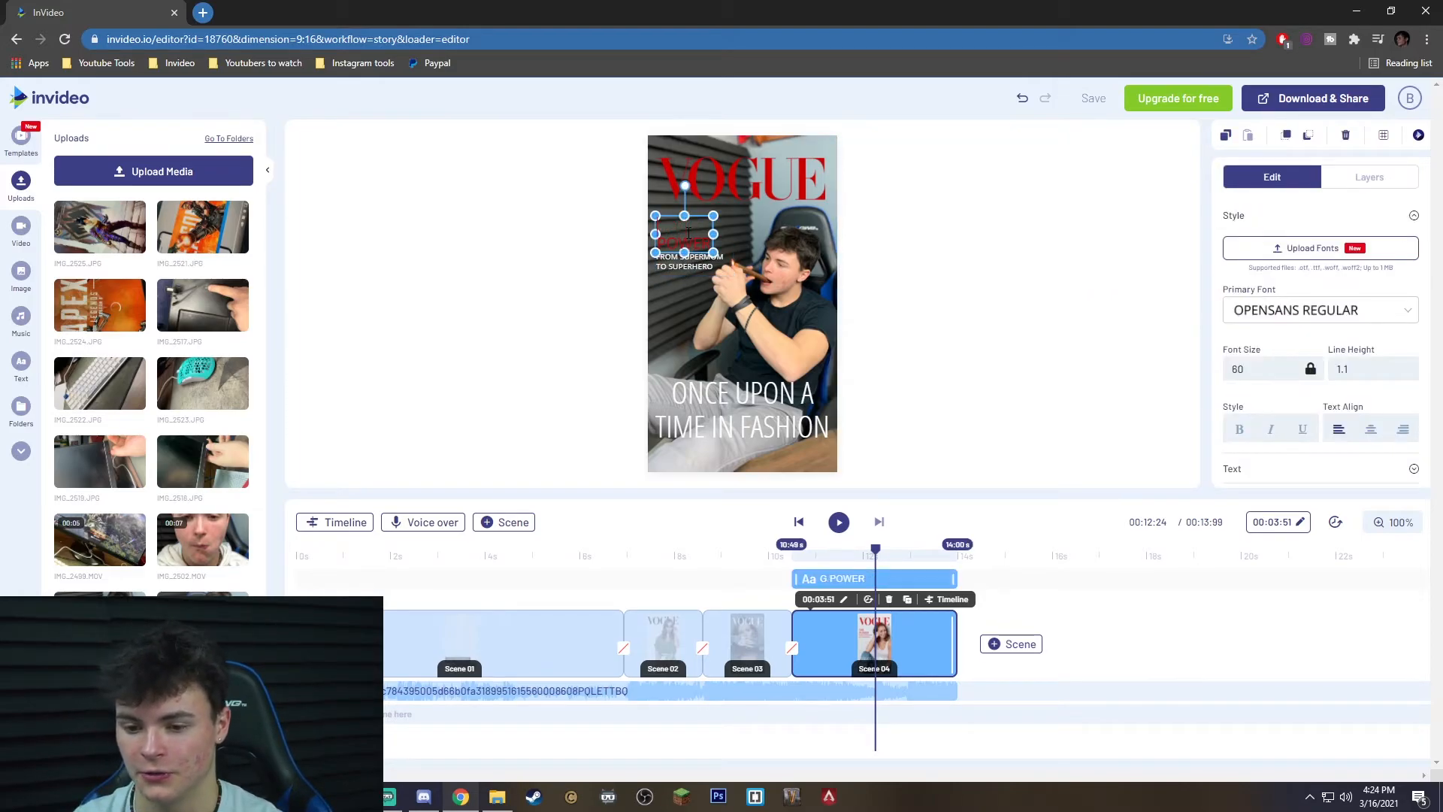
click(474, 223)
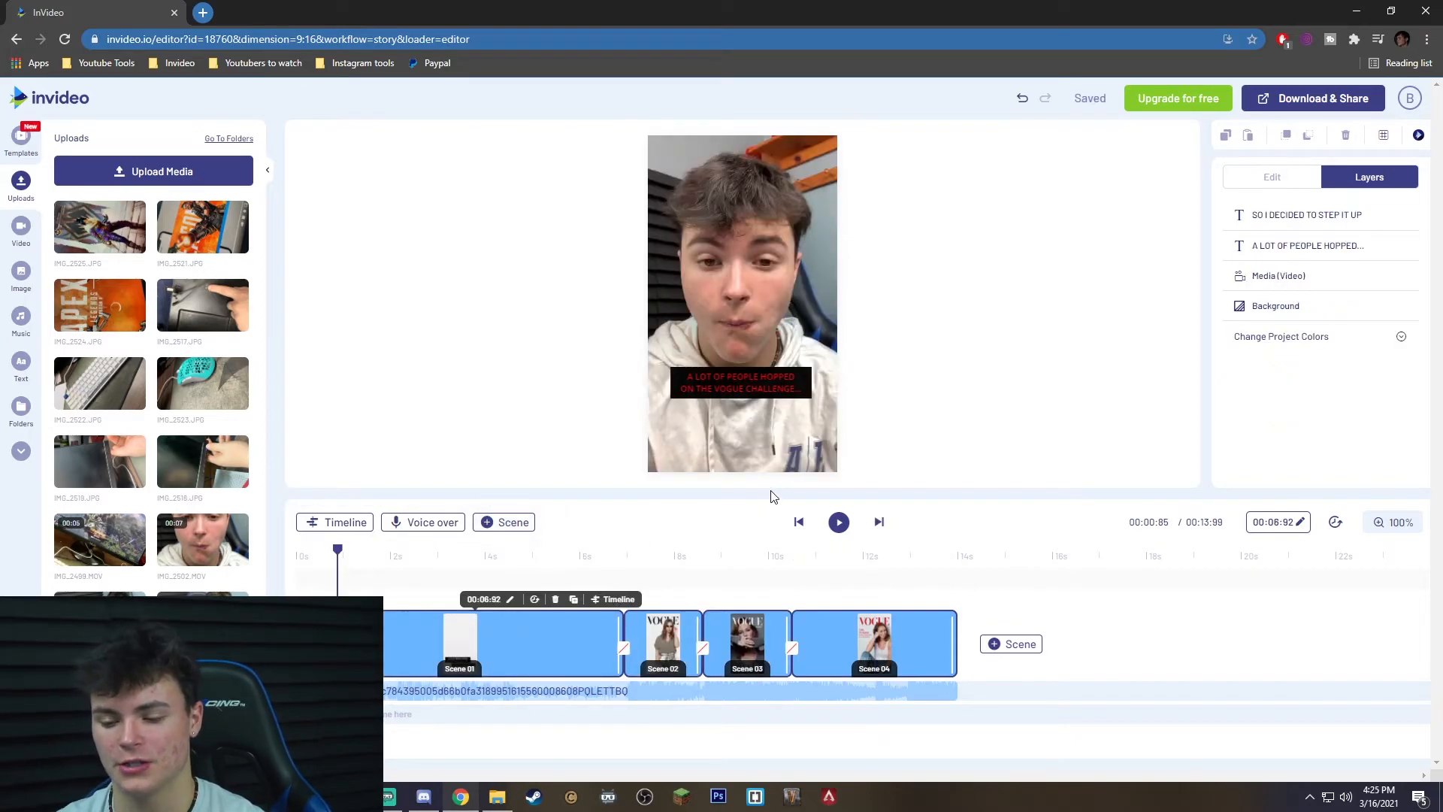
- Play back the edited video to review its scenes and open the support chat
key(space)
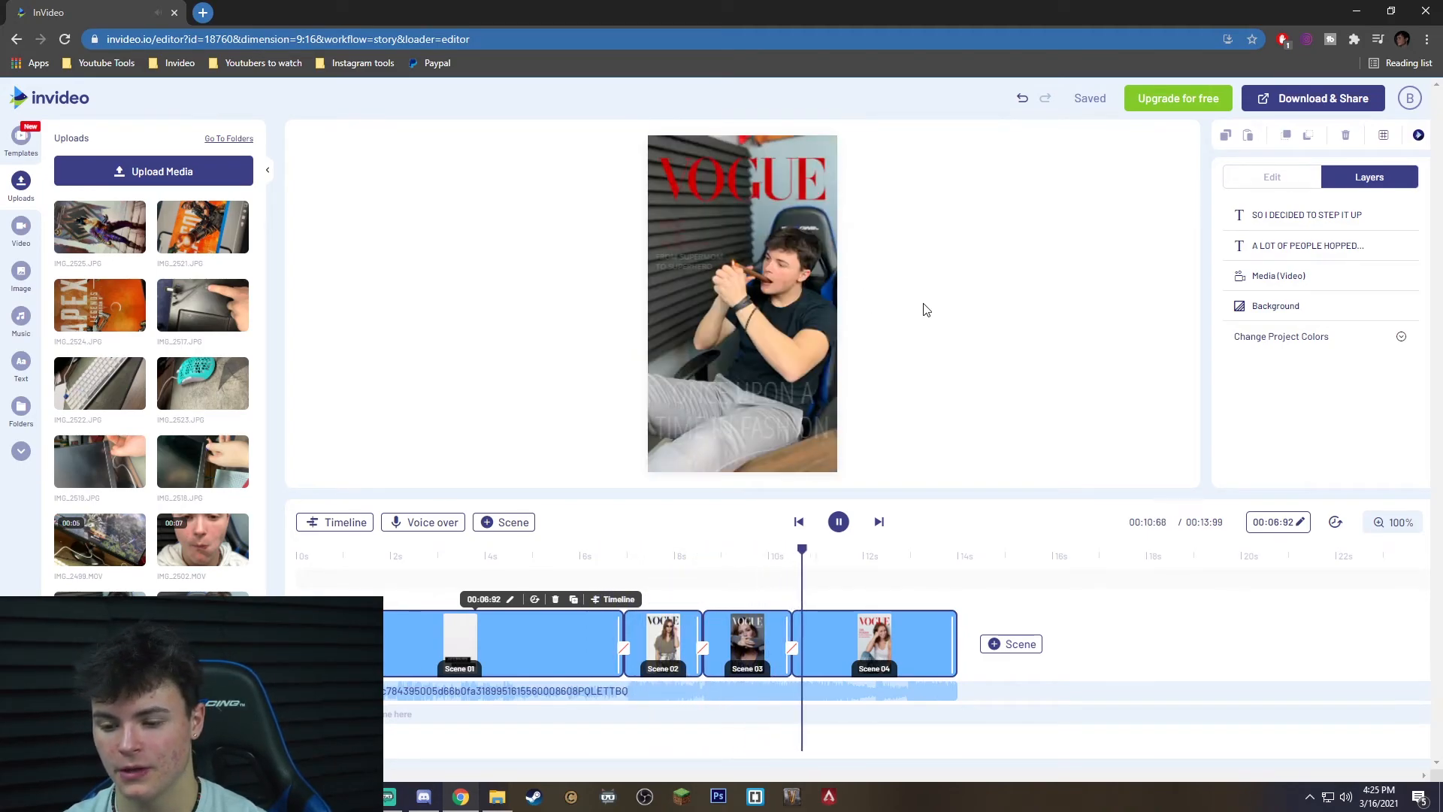
key(space)
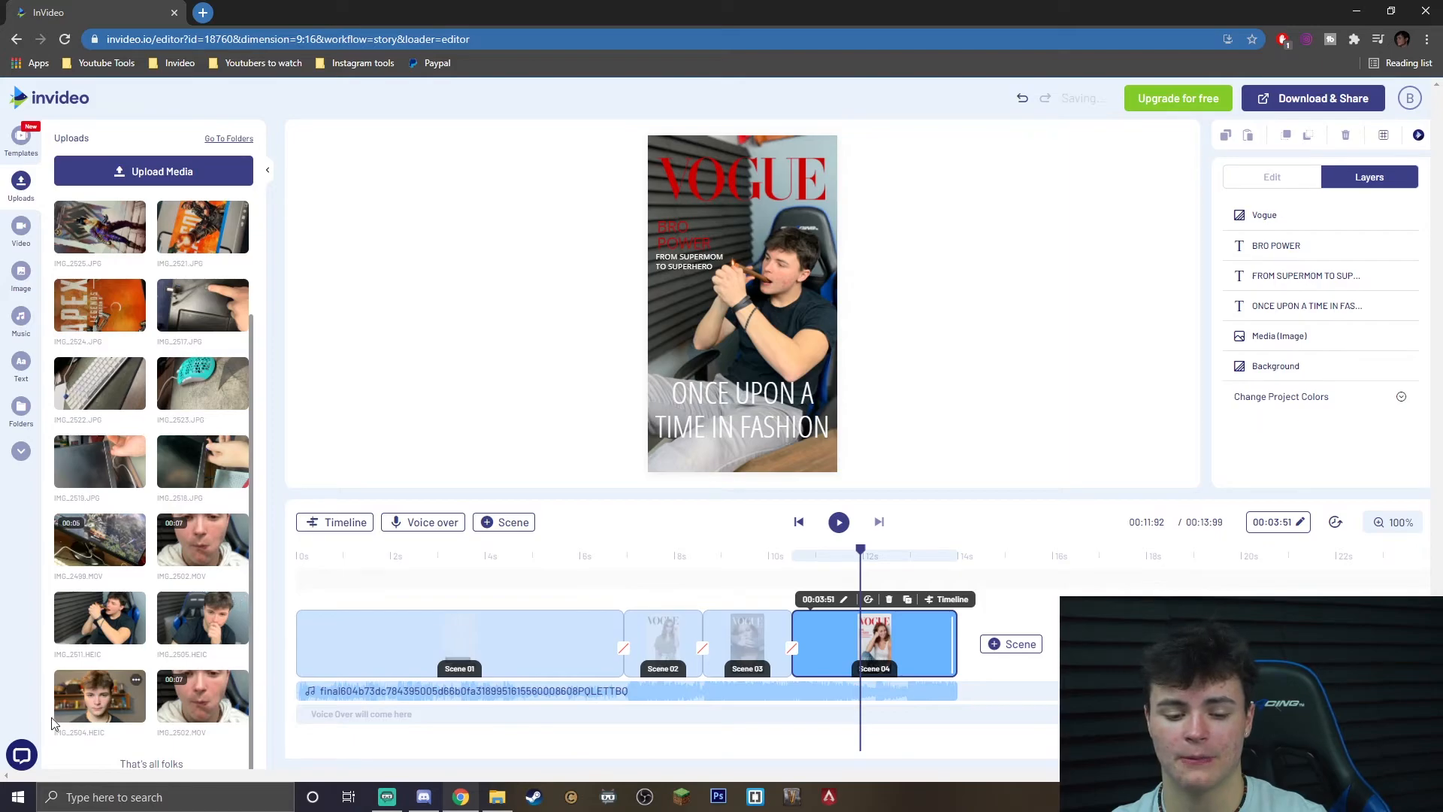
click(22, 755)
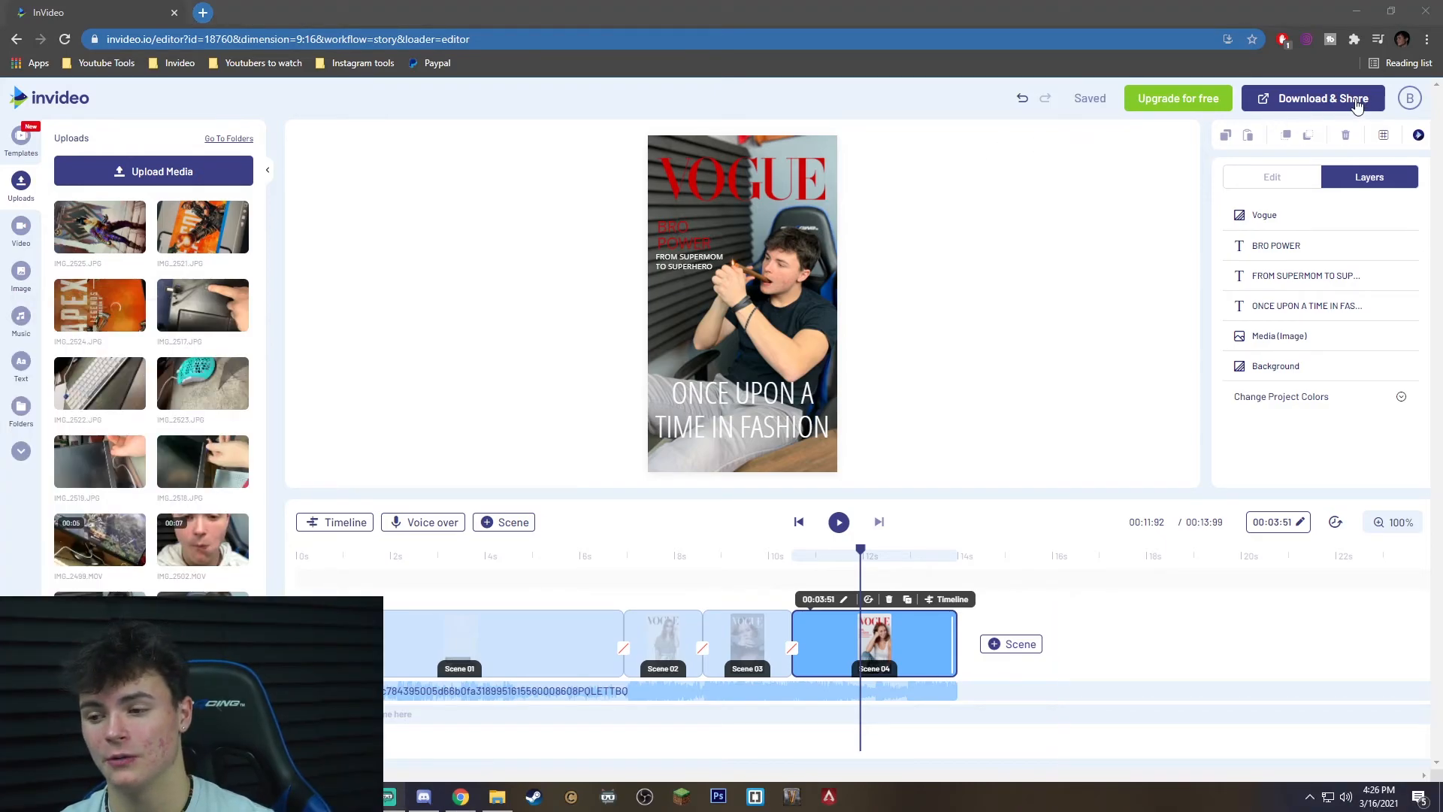
- Export the video at the default 720p resolution and check its rendering progress
click(1353, 101)
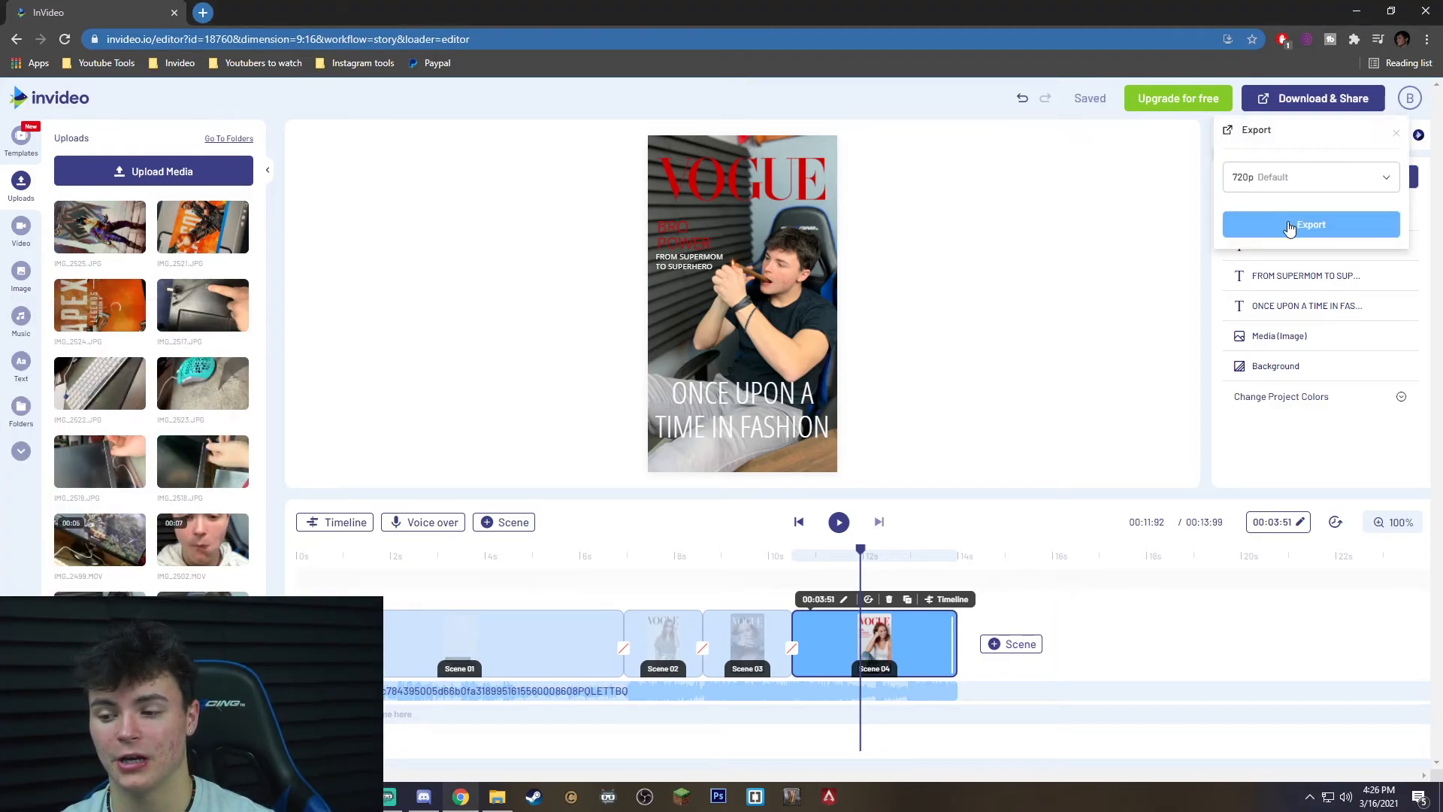
click(1290, 225)
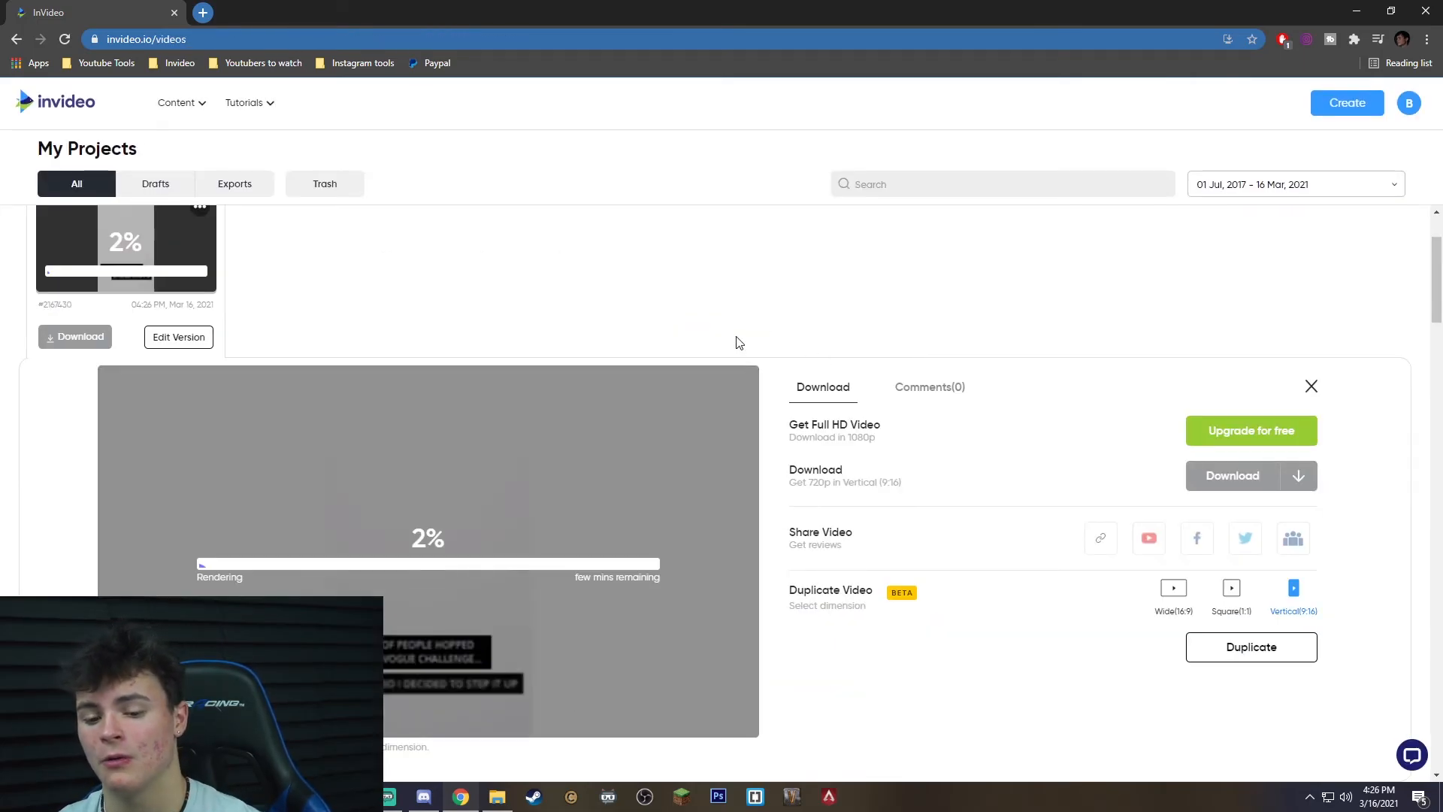
scroll(740, 344, down, 1)
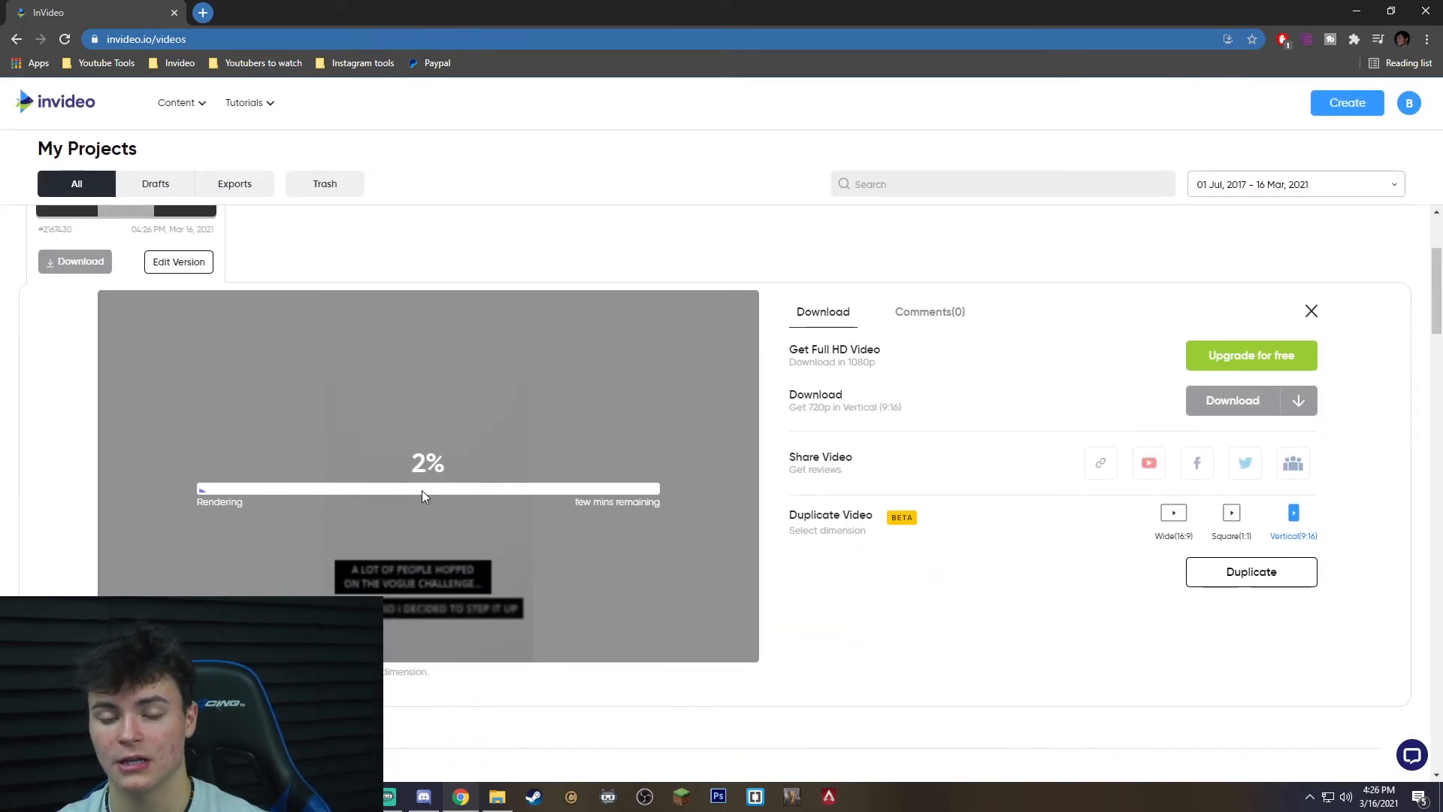